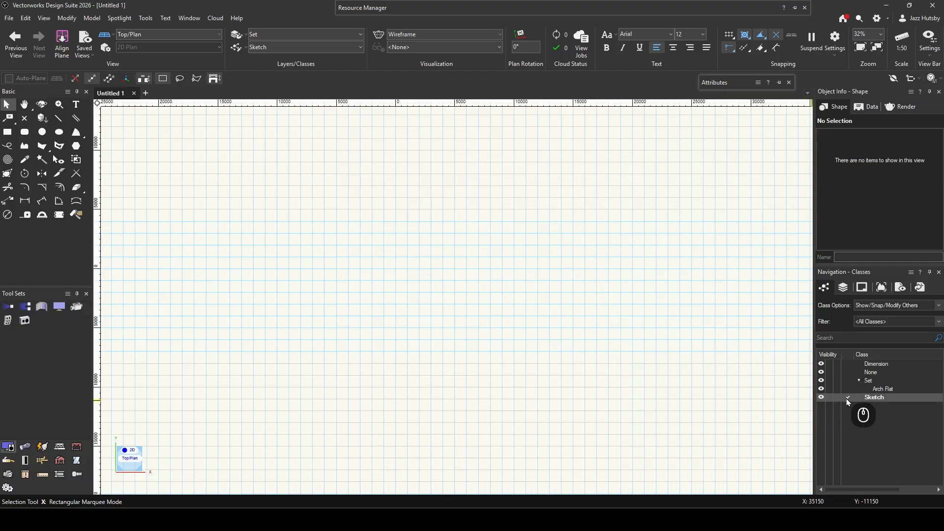
# Make Sketch the active design layer, with Sketch also as the active class
pyautogui.click(844, 287)
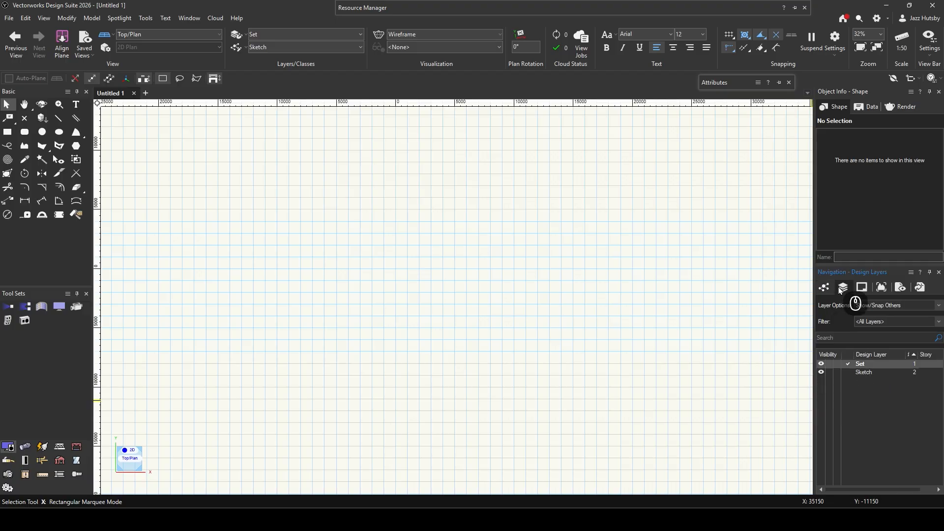
pyautogui.click(848, 374)
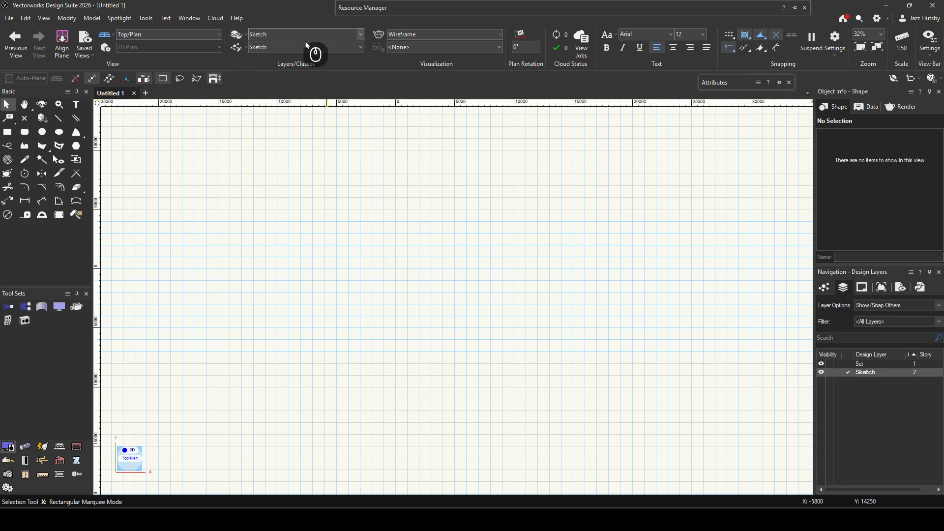
pyautogui.click(361, 34)
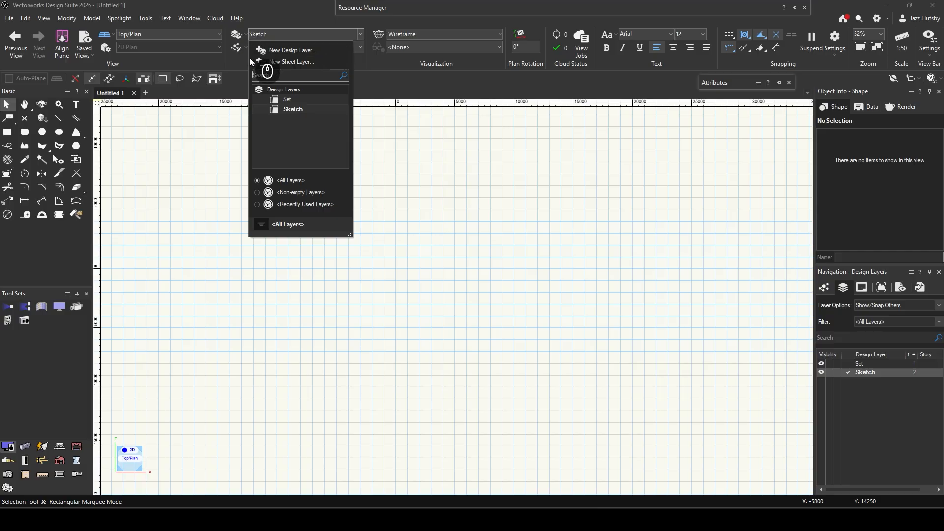
pyautogui.click(303, 109)
pyautogui.click(315, 47)
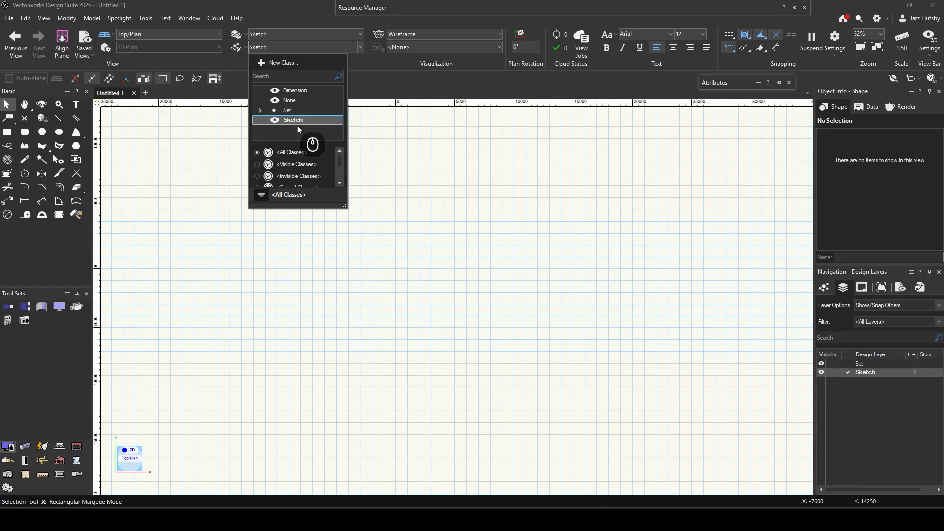
pyautogui.click(295, 20)
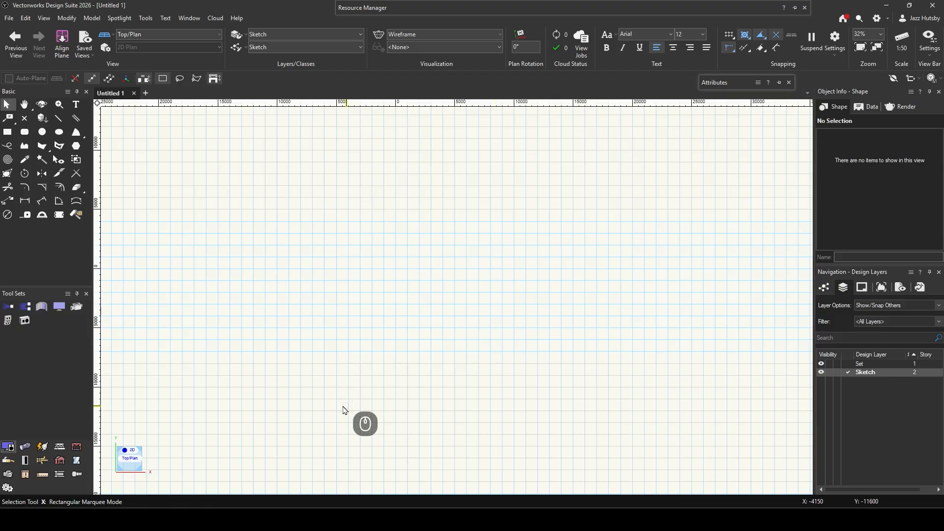
# Switch to the exercise PDF in Revu and review the arched flat's dimensions and third angle projection example
pyautogui.hotkey('alt', 'Tab')
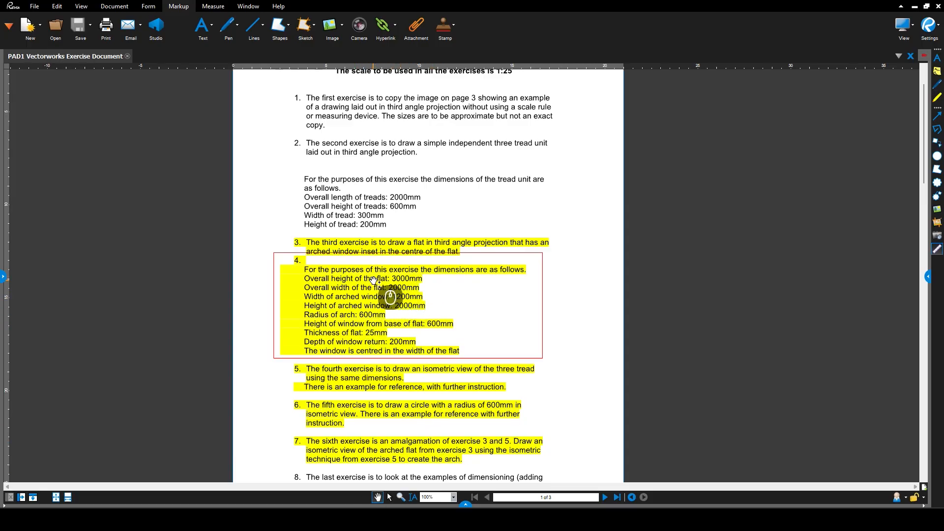
pyautogui.scroll(-10, 414, 290)
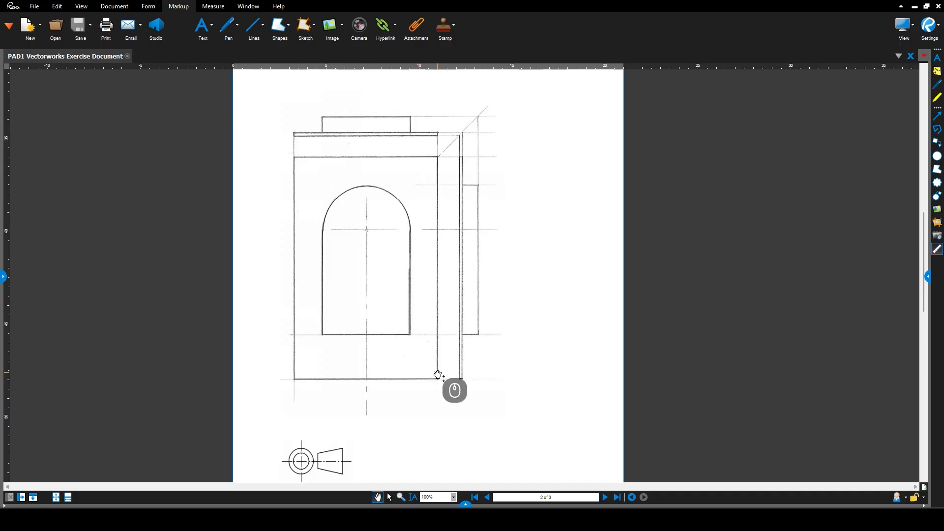
pyautogui.scroll(5, 433, 376)
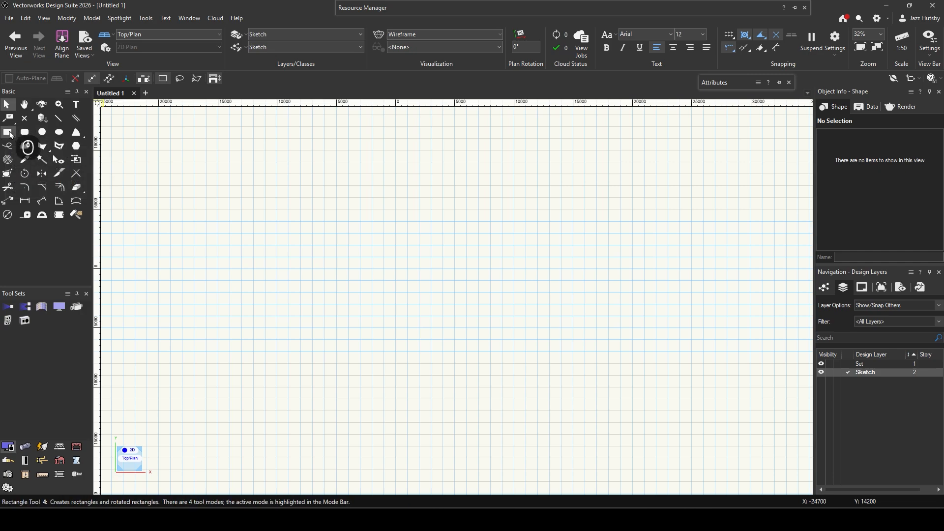
# Back in Vectorworks, draw a rectangle 2000 mm wide and 3000 mm high below the origin for the flat's outline
pyautogui.click(8, 132)
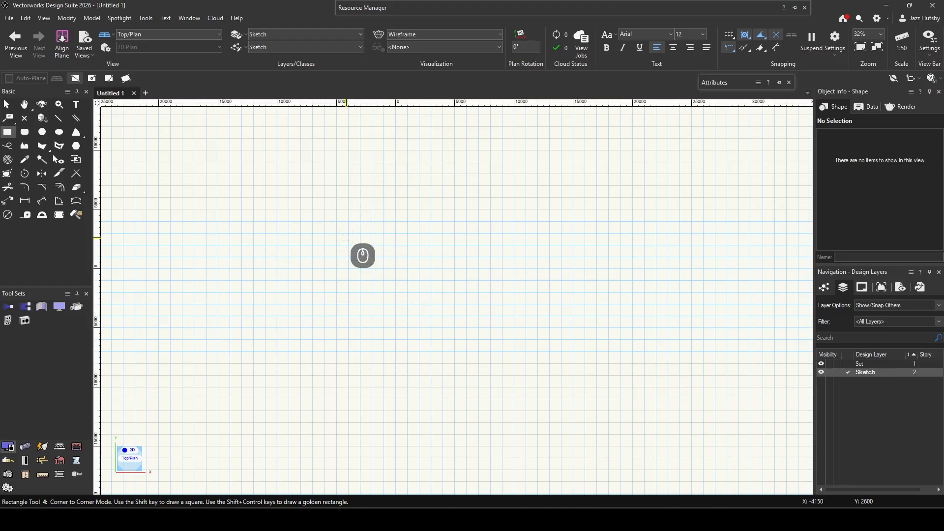
pyautogui.click(385, 350)
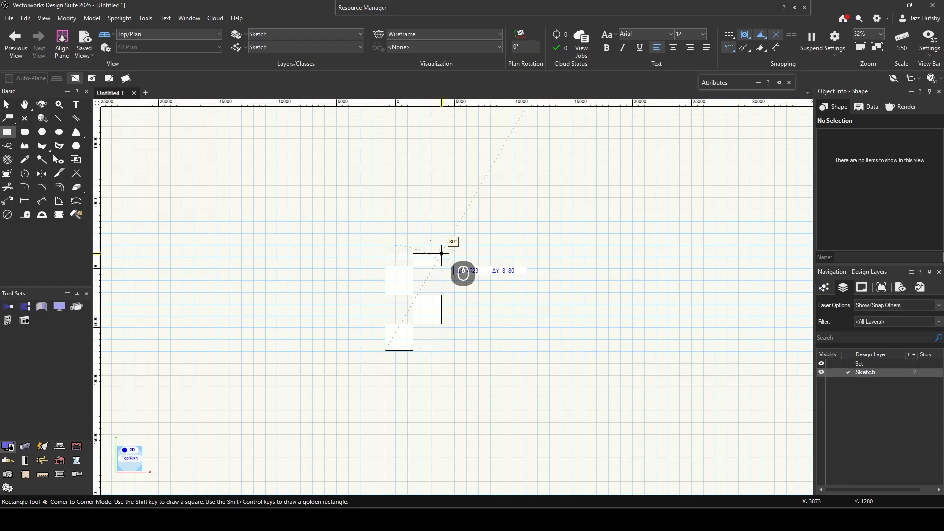
pyautogui.press('Tab')
pyautogui.write('200')
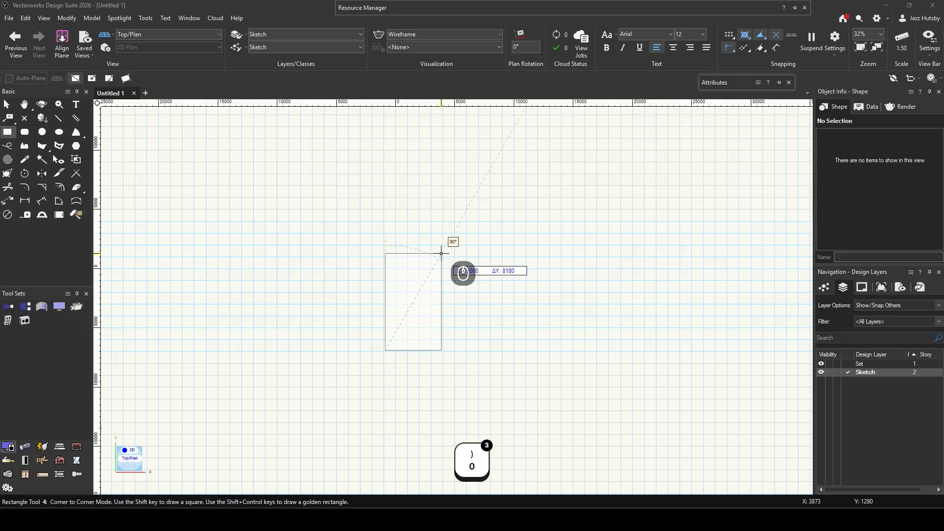
pyautogui.write('0')
pyautogui.press('Return')
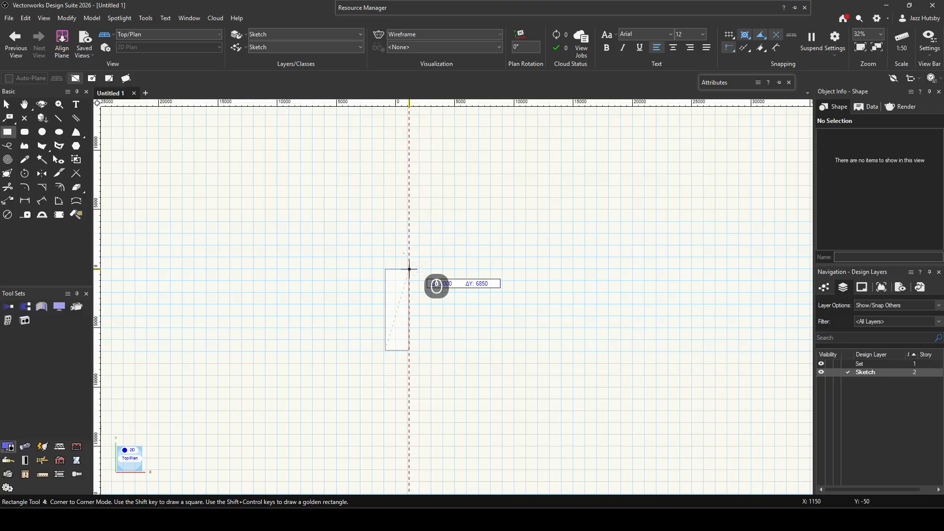
pyautogui.press('Tab')
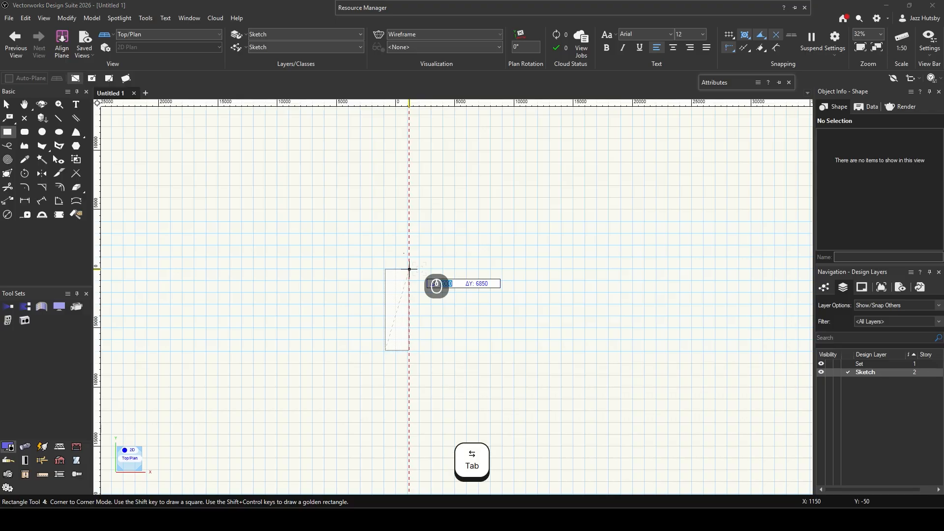
pyautogui.press('Tab')
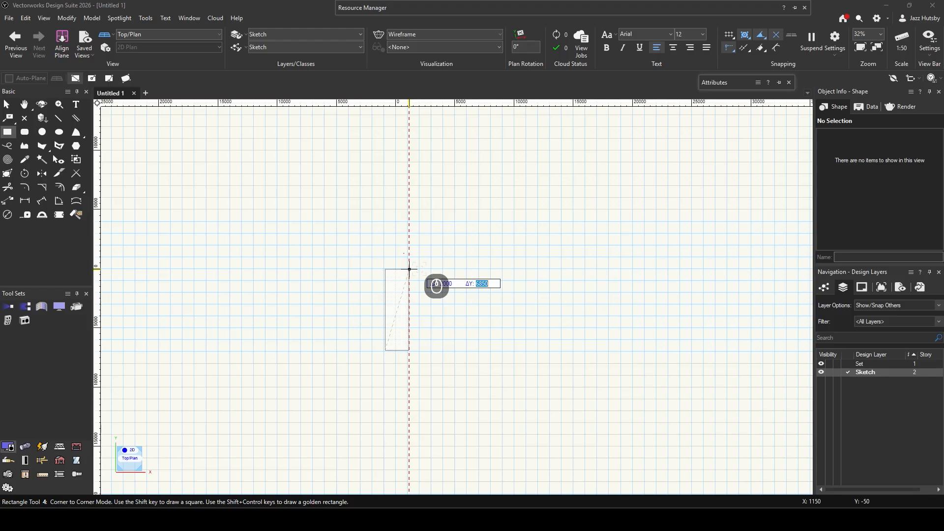
pyautogui.write('3m')
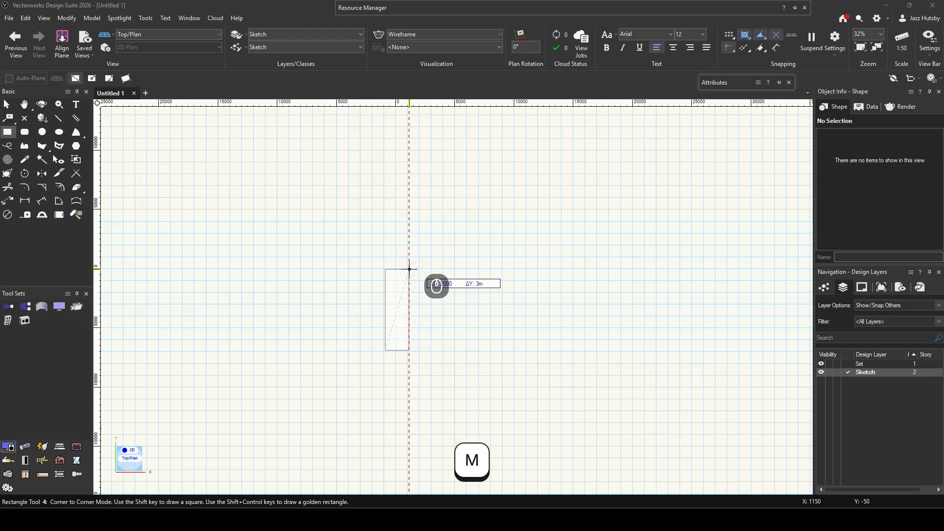
pyautogui.press('Return')
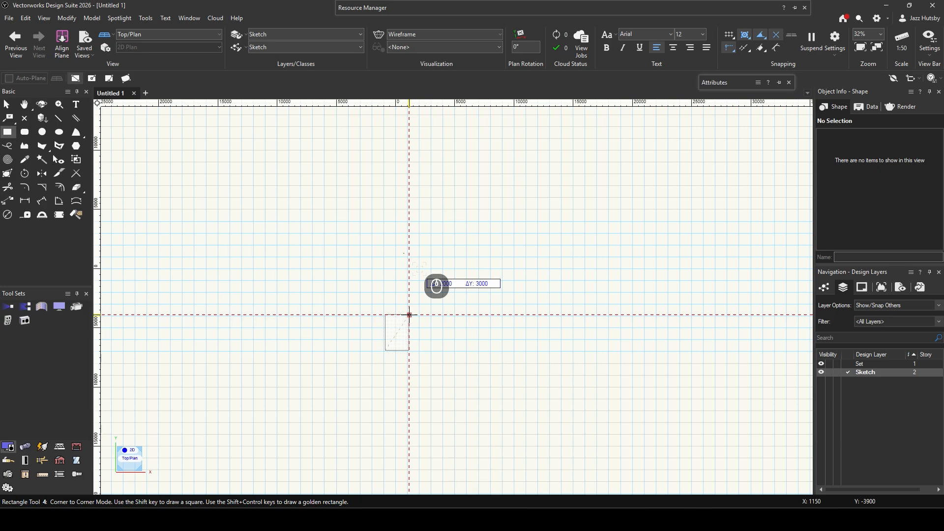
pyautogui.press('Return')
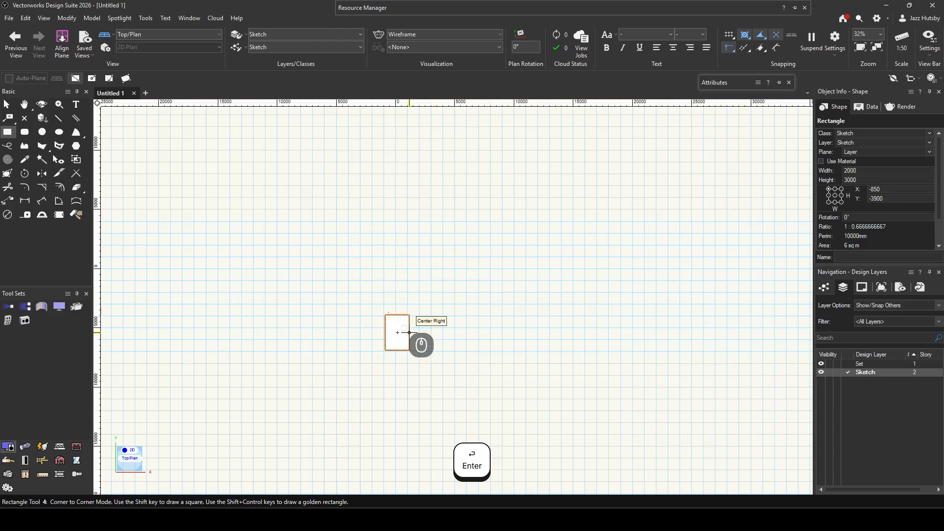
# Zoom in and fit the view to the flat's rectangle
pyautogui.scroll(2, 398, 331)
pyautogui.scroll(4, 400, 334)
pyautogui.scroll(2, 401, 338)
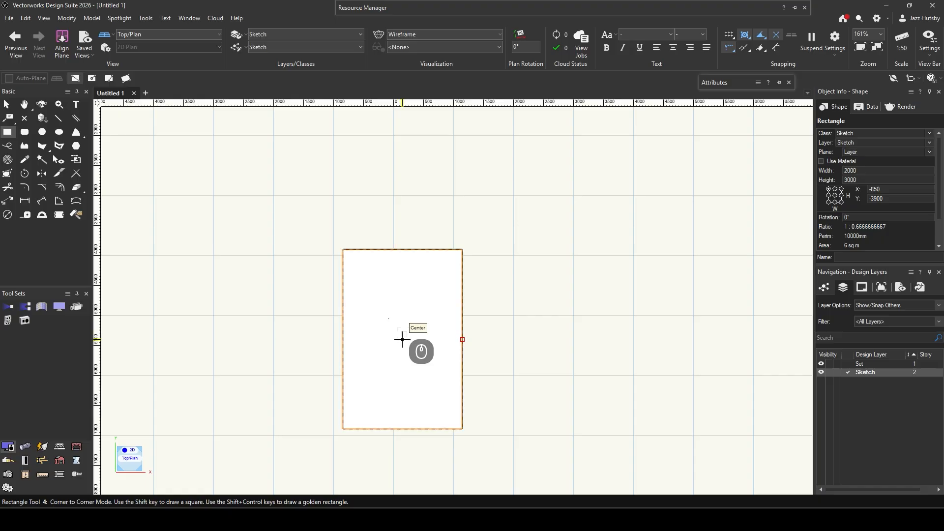
pyautogui.scroll(2, 402, 339)
pyautogui.scroll(-2, 403, 339)
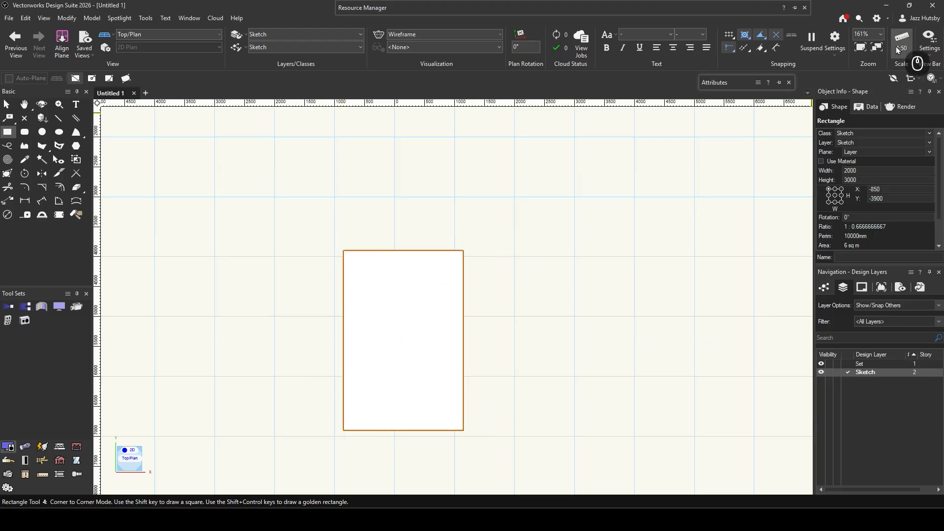
pyautogui.click(877, 47)
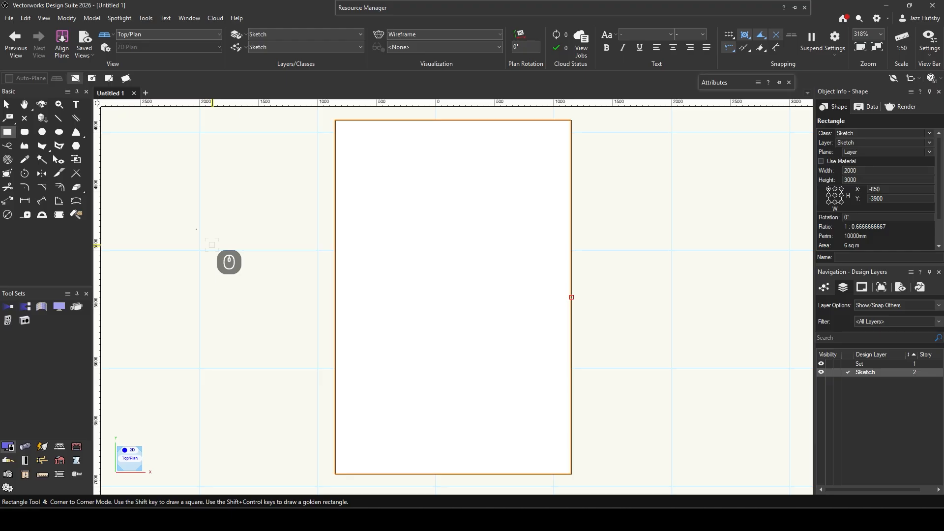
pyautogui.middleClick(212, 244)
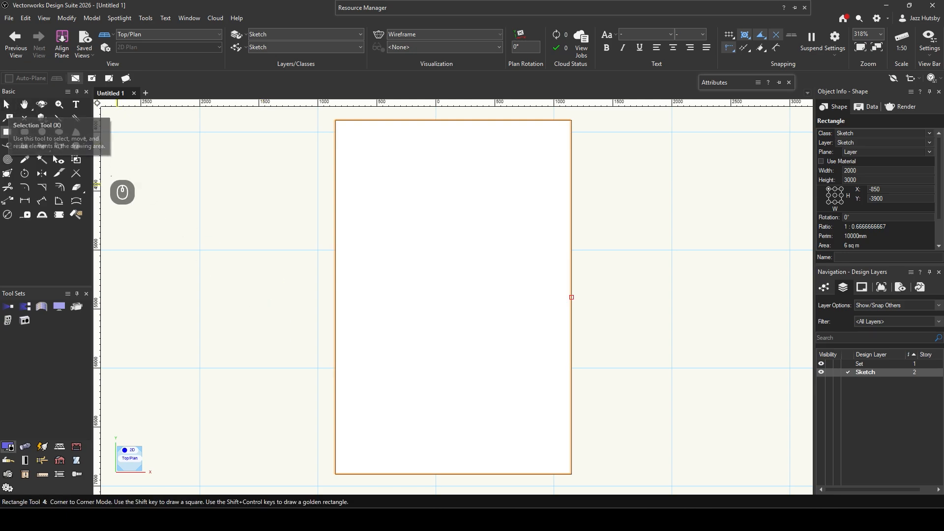
# Activate the Selection tool, deselect and reselect the flat's rectangle, and fit the view to it again
pyautogui.press('x')
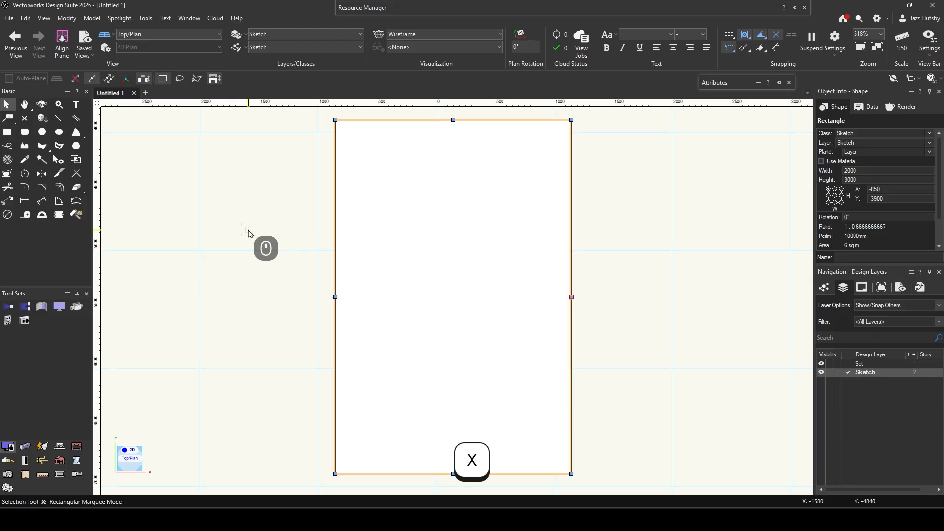
pyautogui.scroll(3, 254, 227)
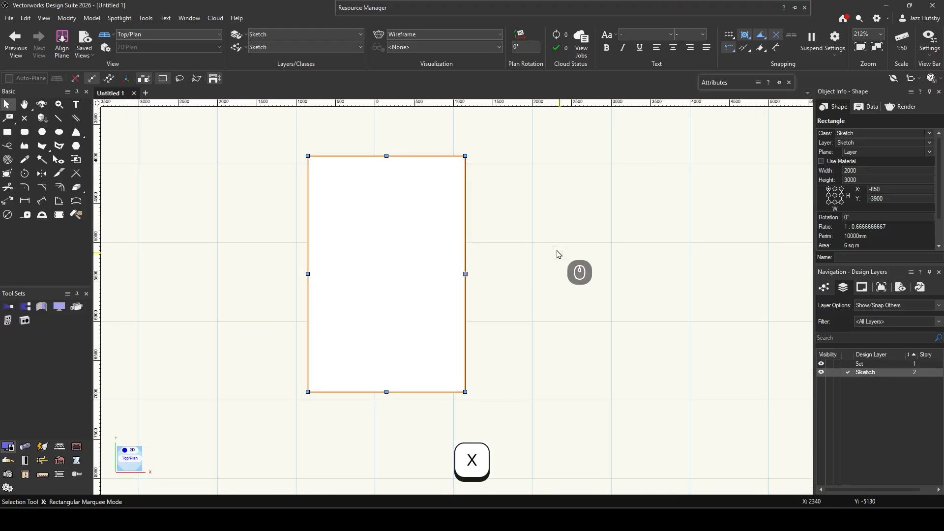
pyautogui.scroll(-3, 464, 148)
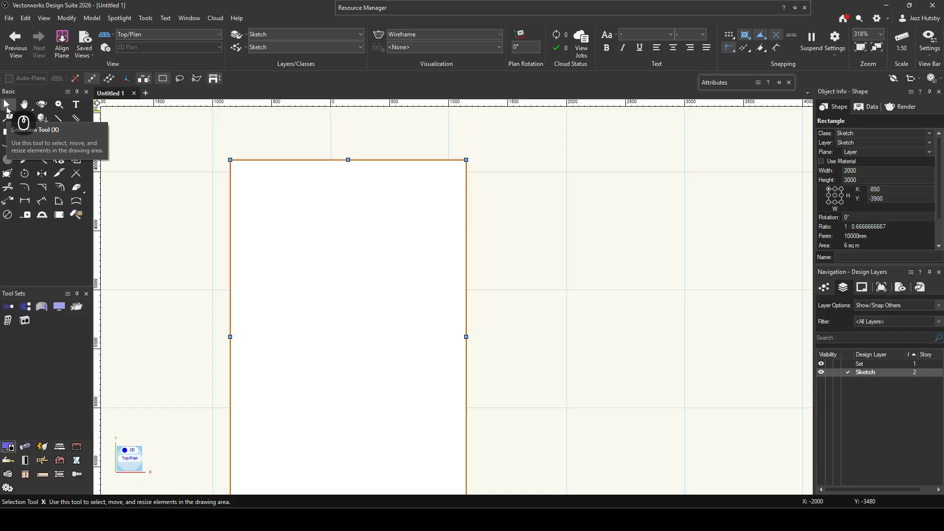
pyautogui.scroll(2, 465, 281)
pyautogui.click(475, 260)
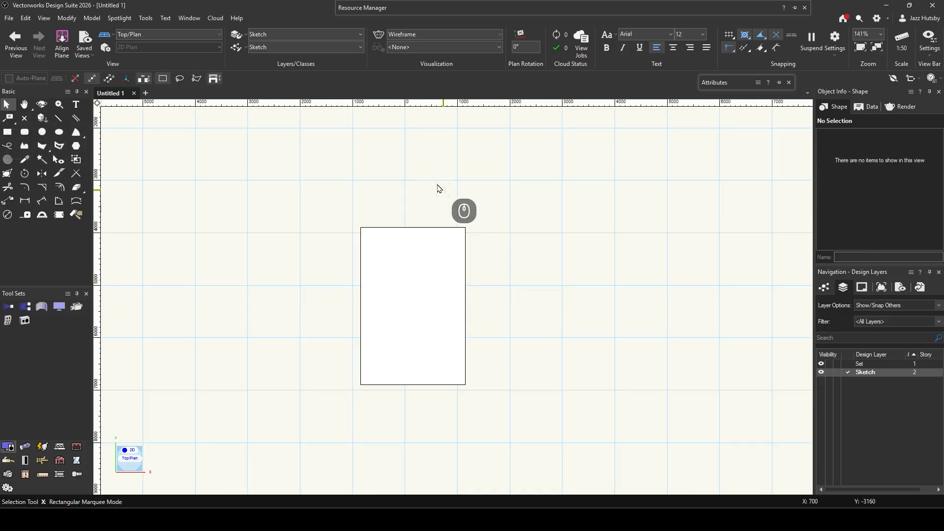
pyautogui.click(418, 309)
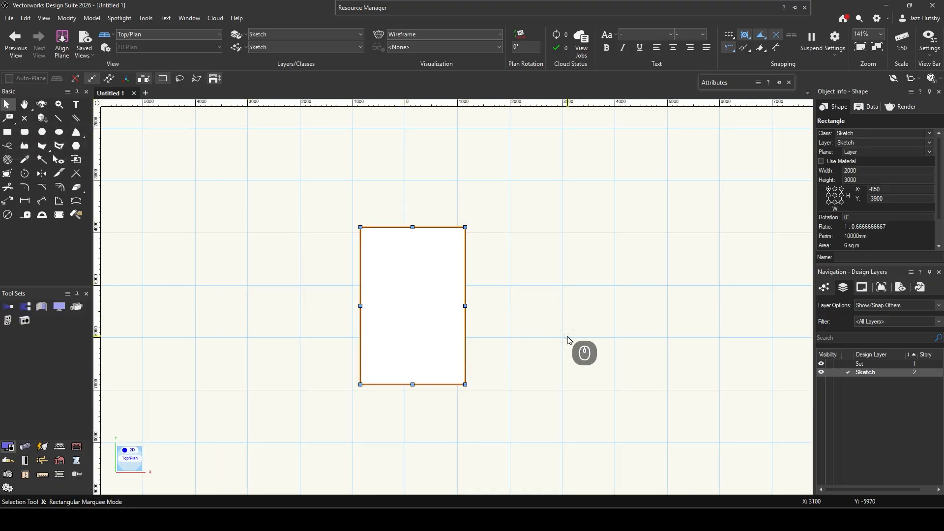
pyautogui.scroll(1, 500, 285)
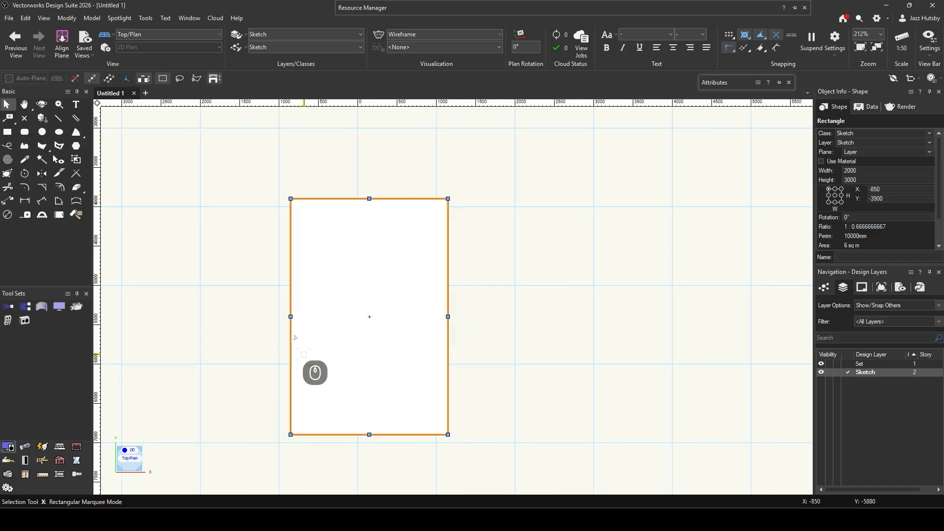
pyautogui.click(878, 48)
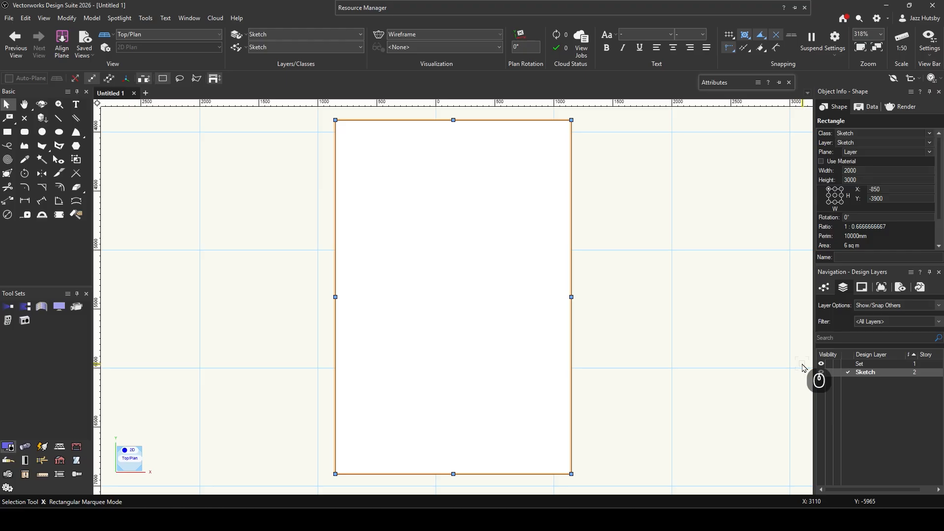
pyautogui.middleClick(804, 368)
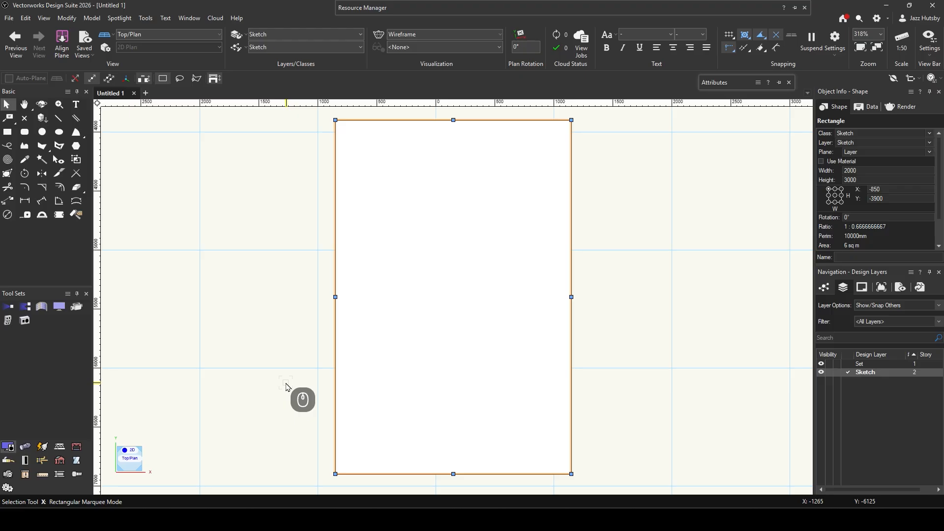
pyautogui.middleClick(288, 388)
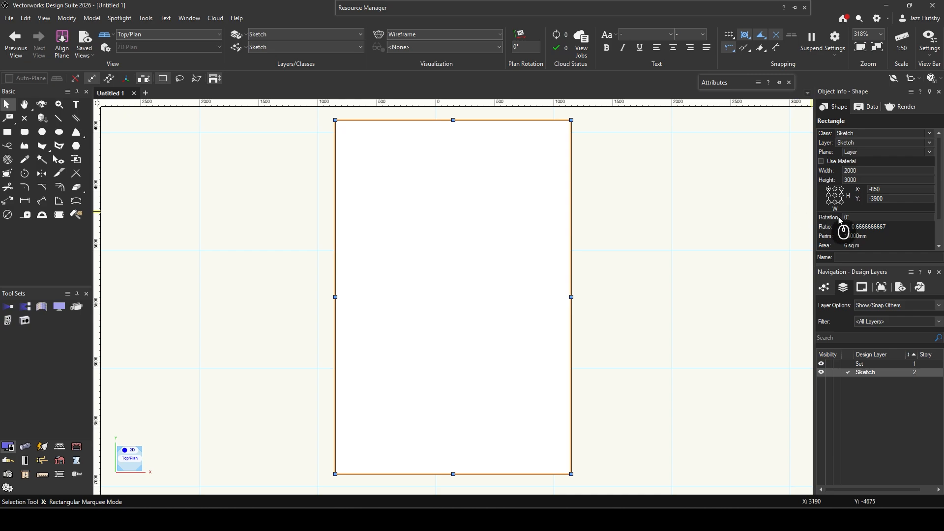
# Clear the current selection
pyautogui.press('x')
pyautogui.press('x')
pyautogui.press('x')
pyautogui.press('x')
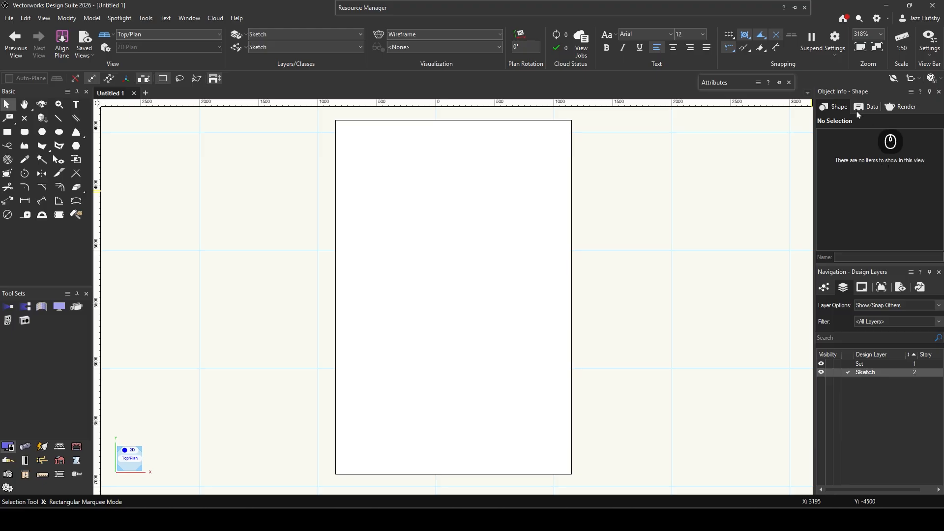
# Position the flat's rectangle with its bottom-centre reference point at X 0, Y 0, fit the view to it and deselect it
pyautogui.click(512, 324)
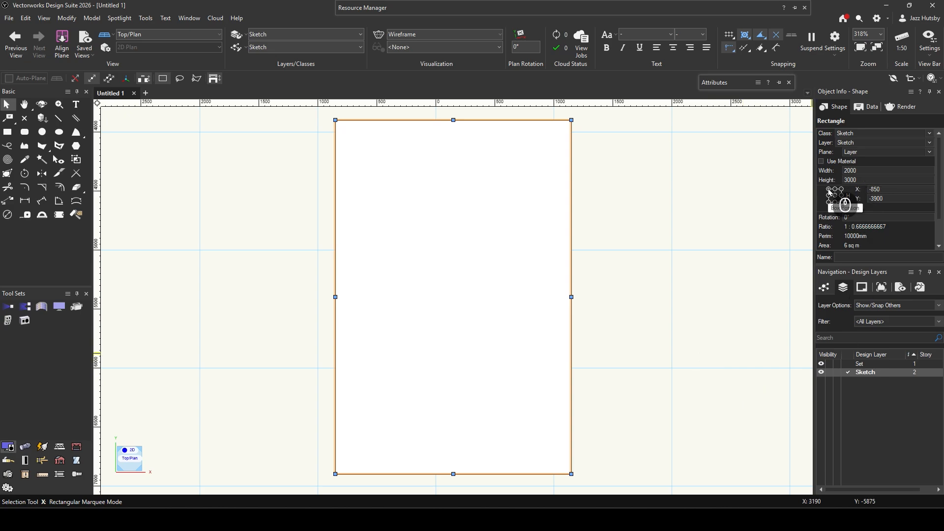
pyautogui.click(835, 203)
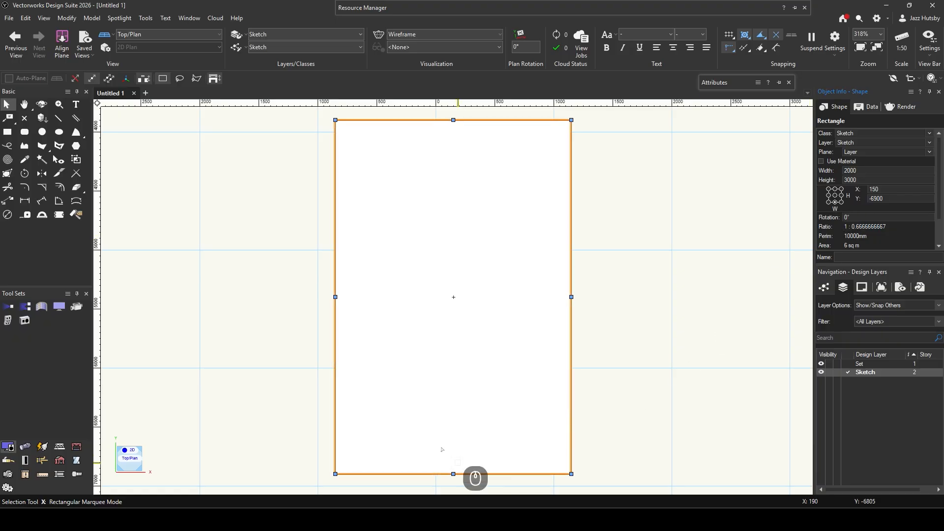
pyautogui.click(876, 190)
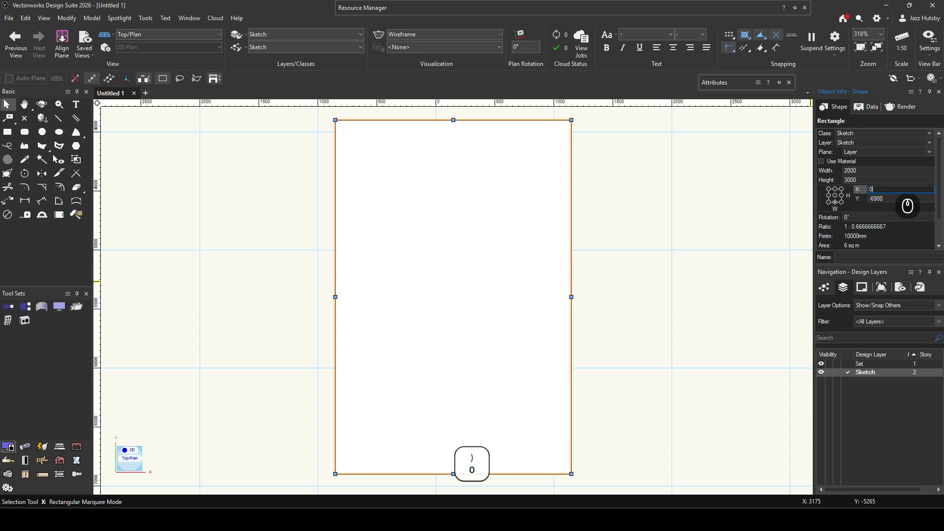
pyautogui.click(894, 198)
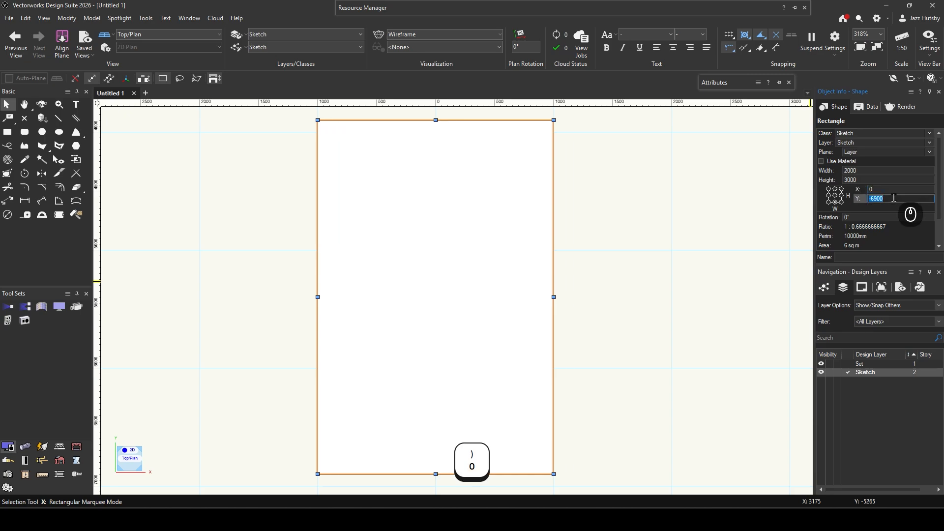
pyautogui.press('Return')
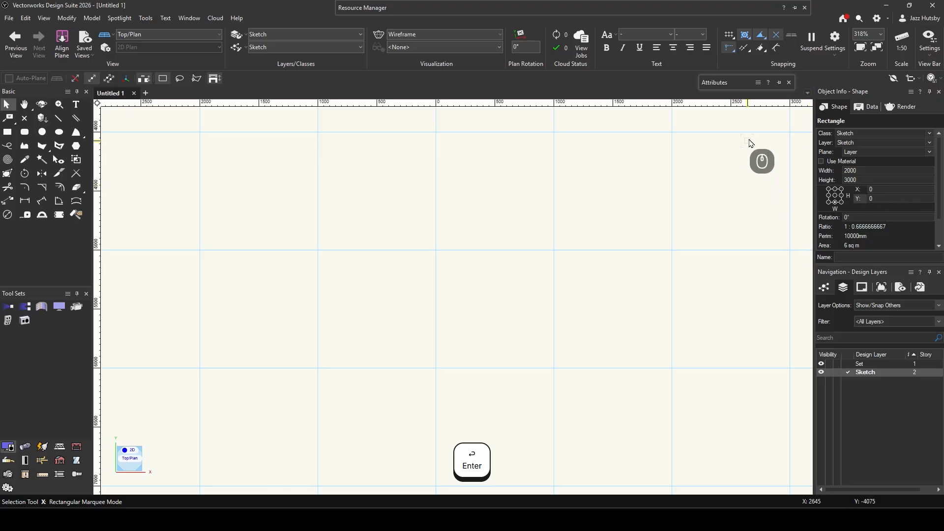
pyautogui.click(878, 48)
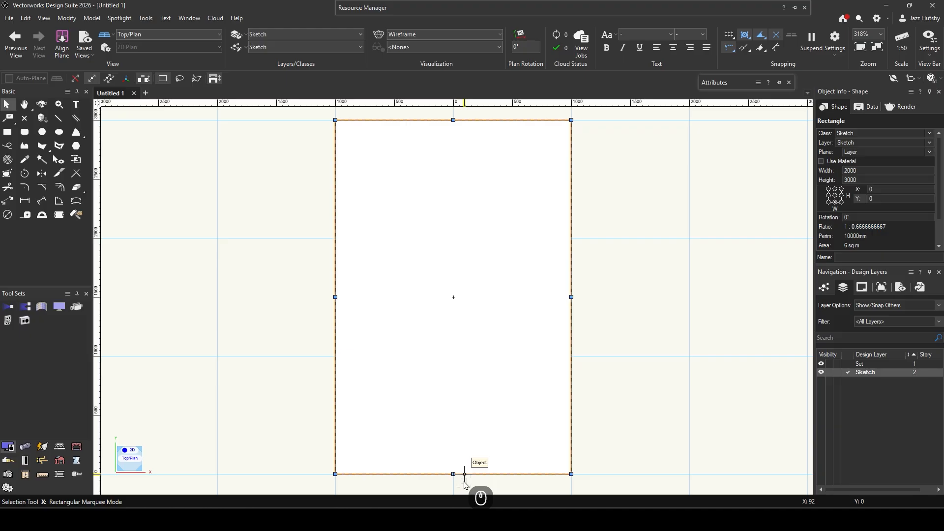
pyautogui.middleClick(464, 482)
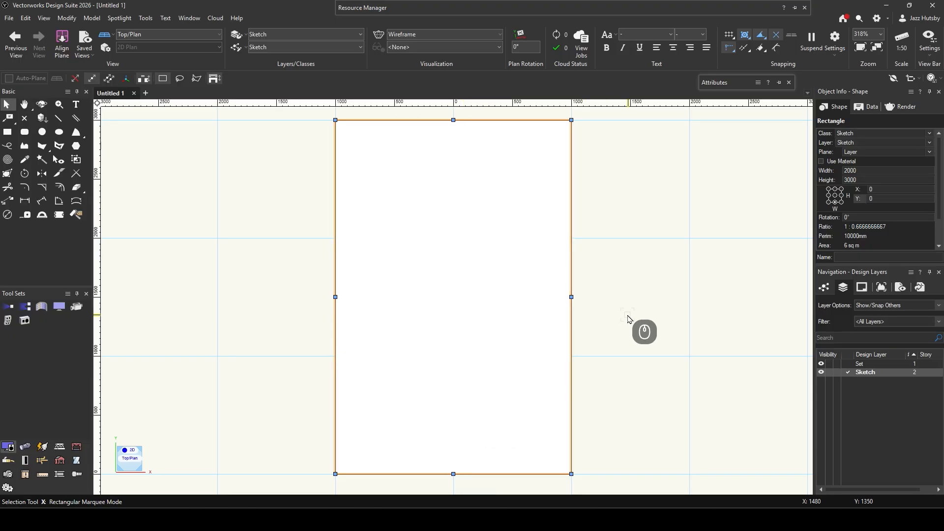
pyautogui.click(614, 298)
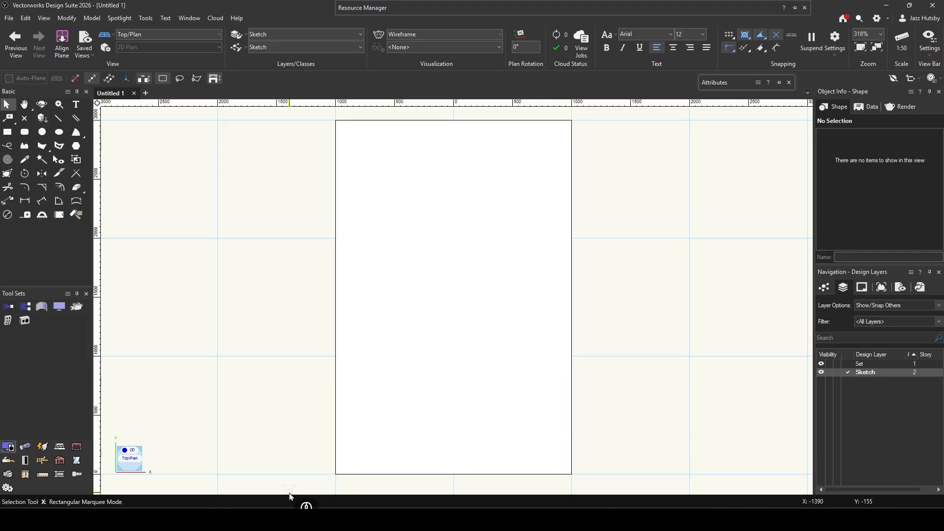
pyautogui.scroll(10, 485, 266)
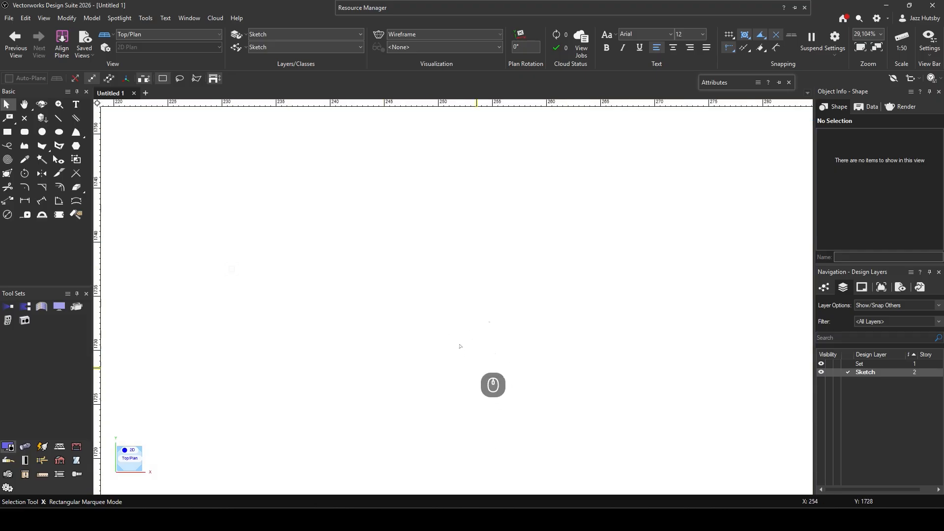
pyautogui.click(878, 47)
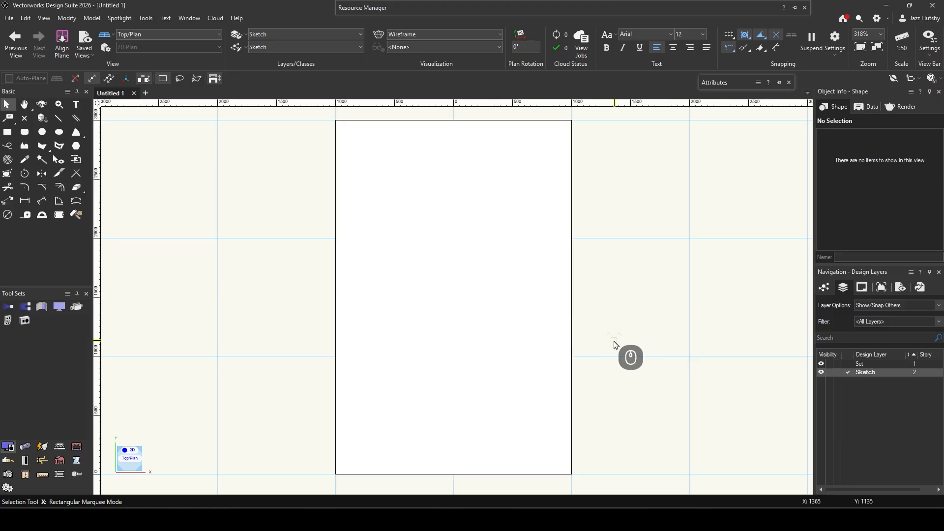
# Switch to the exercise document in Revu and examine the flat's dimensions, the third angle drawing and the isometric example
pyautogui.moveTo(278, 519)
pyautogui.click(278, 497)
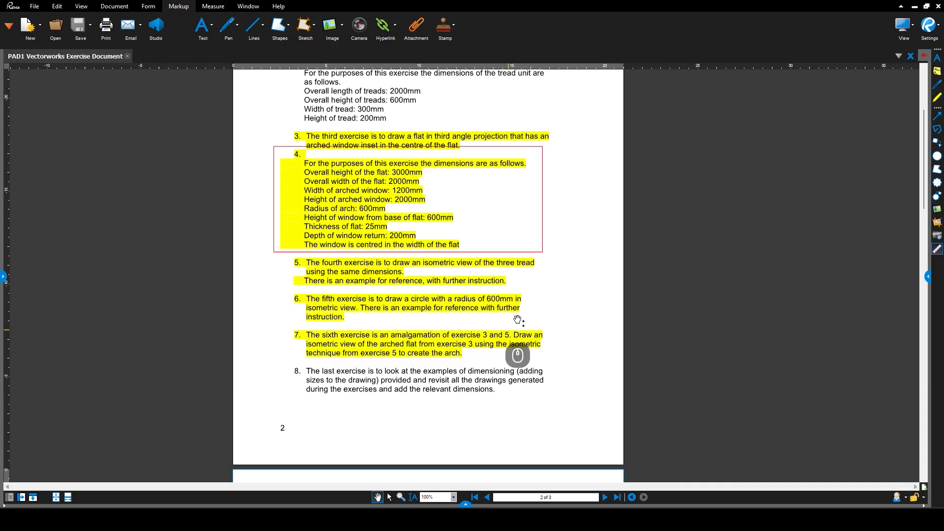
pyautogui.scroll(-10, 506, 312)
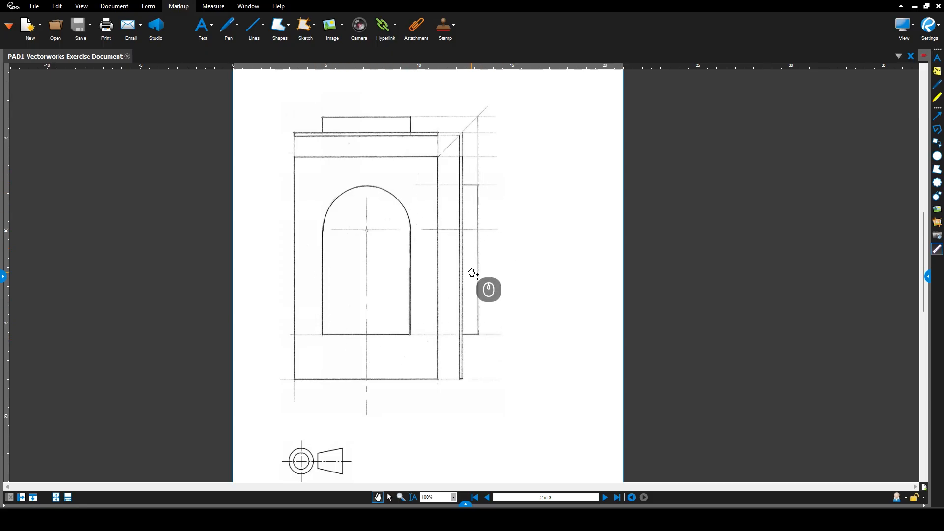
pyautogui.scroll(-10, 480, 295)
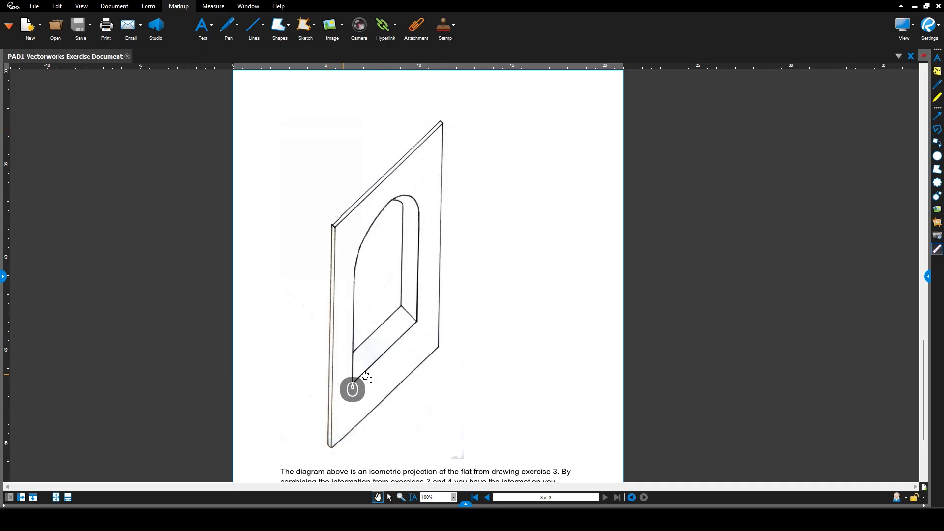
pyautogui.scroll(8, 466, 317)
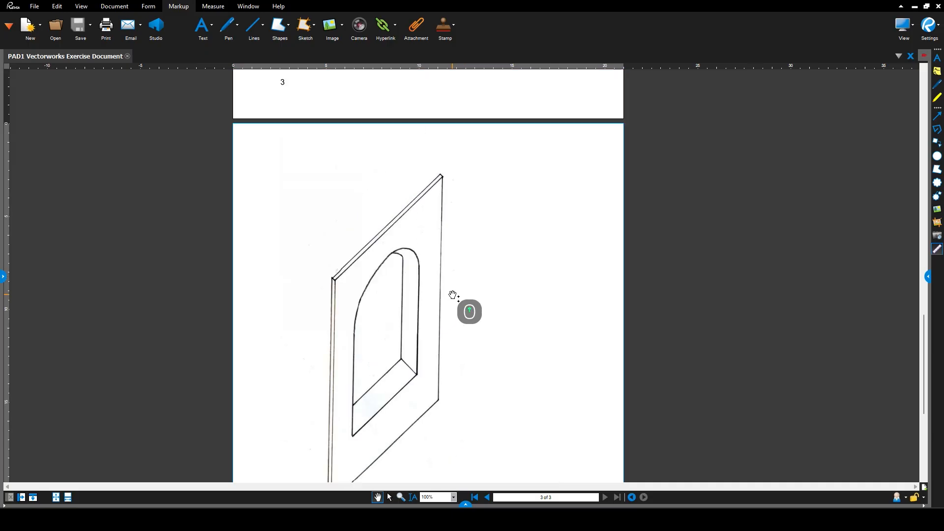
pyautogui.scroll(6, 461, 293)
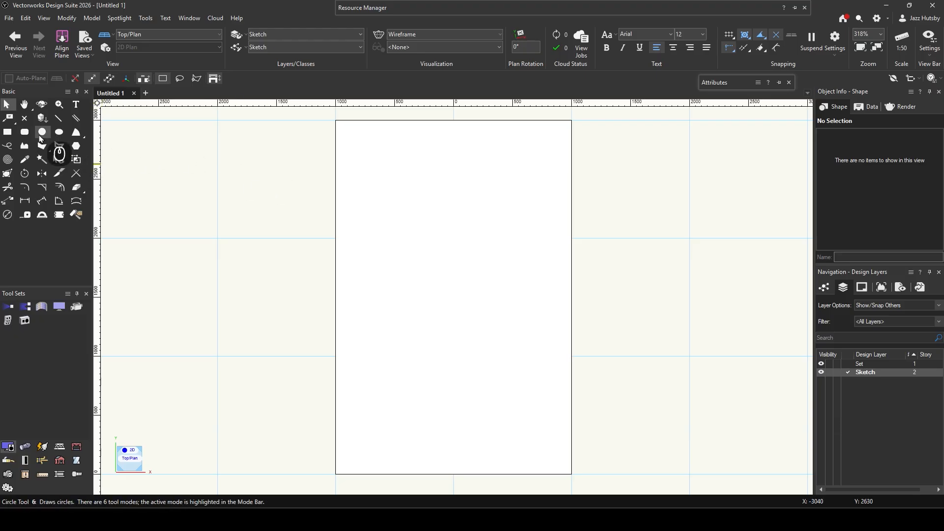
# Activate the Rectangle tool in Vectorworks, and check the arched window's dimensions and reference drawing in Revu's exercise document
pyautogui.click(9, 134)
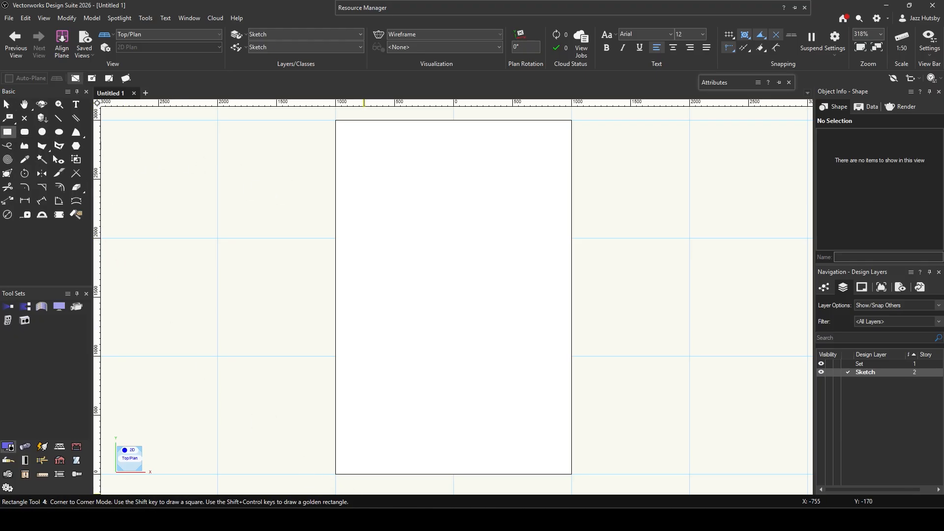
pyautogui.click(281, 479)
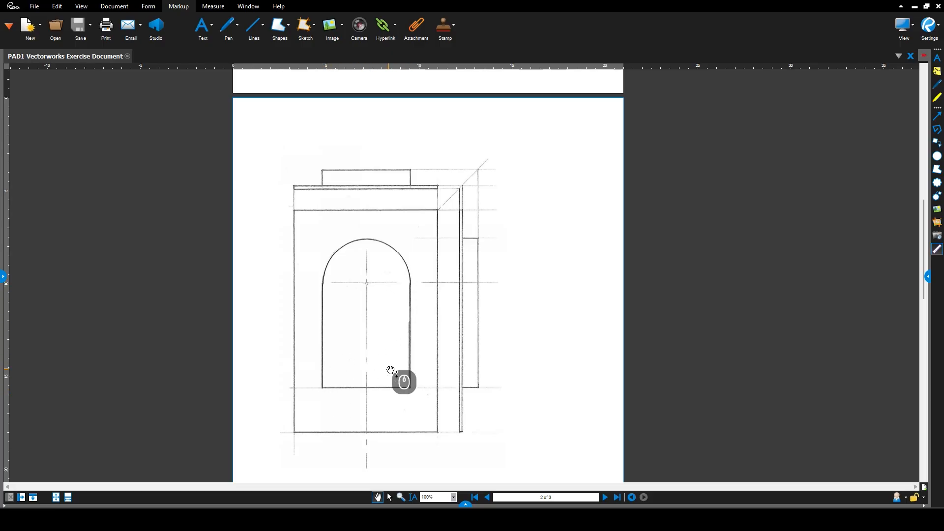
pyautogui.scroll(1, 436, 244)
pyautogui.scroll(7, 436, 245)
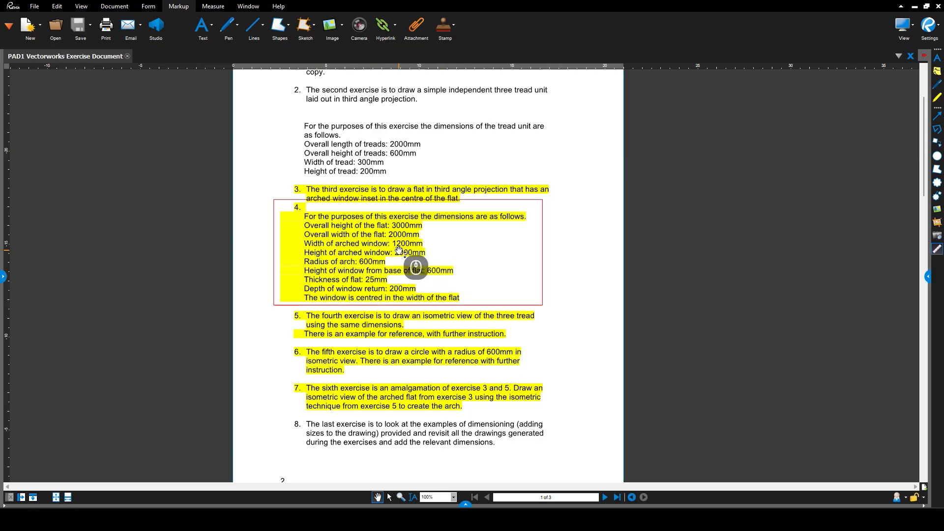
pyautogui.scroll(-8, 403, 264)
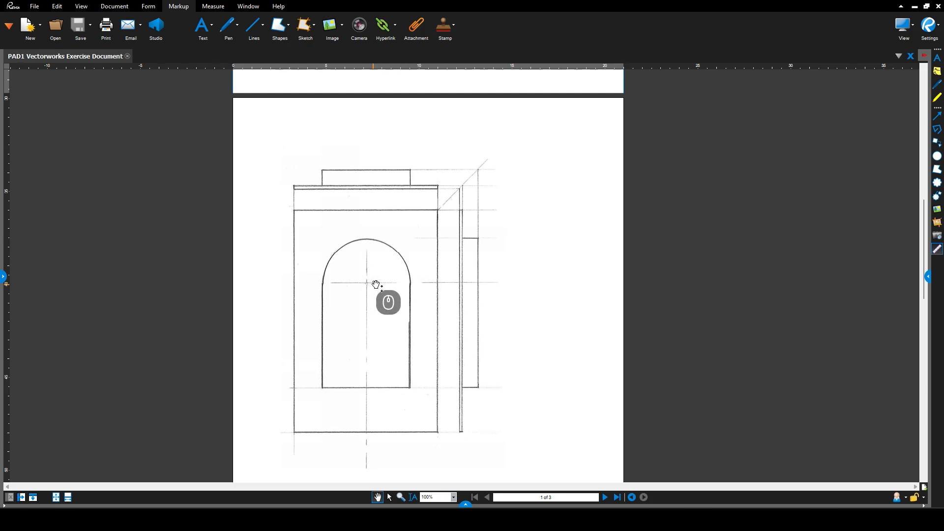
pyautogui.scroll(3, 402, 231)
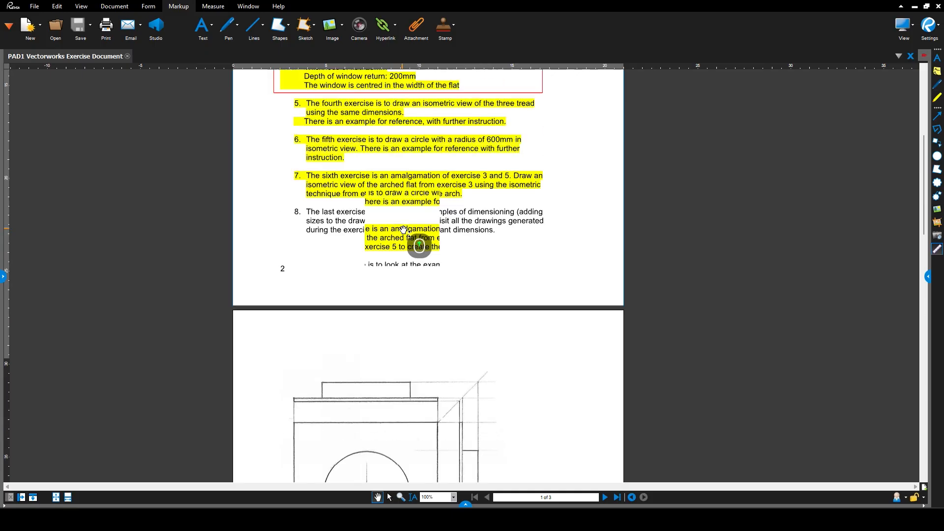
pyautogui.scroll(2, 404, 230)
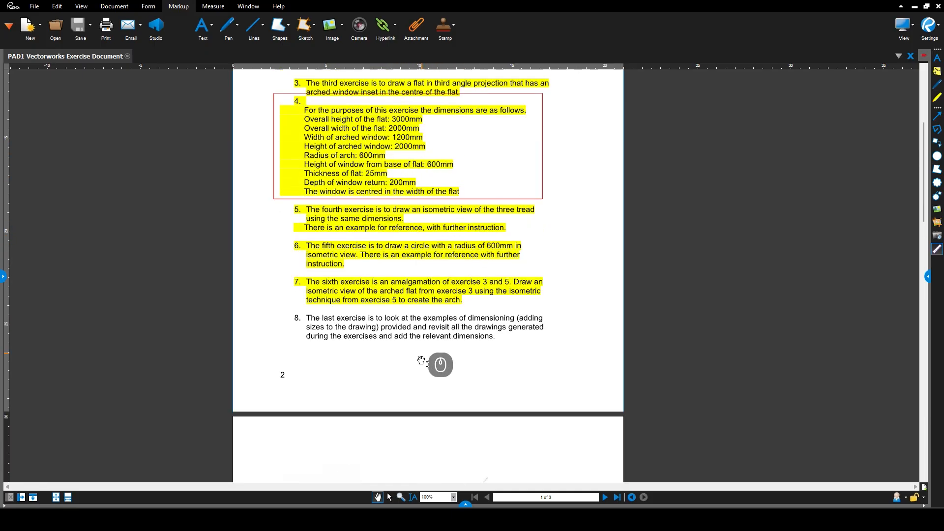
# Back in Vectorworks, draw a rectangle 1200 mm wide and 2m-600 high inside the flat for the window's straight part, and activate the Selection tool
pyautogui.click(407, 469)
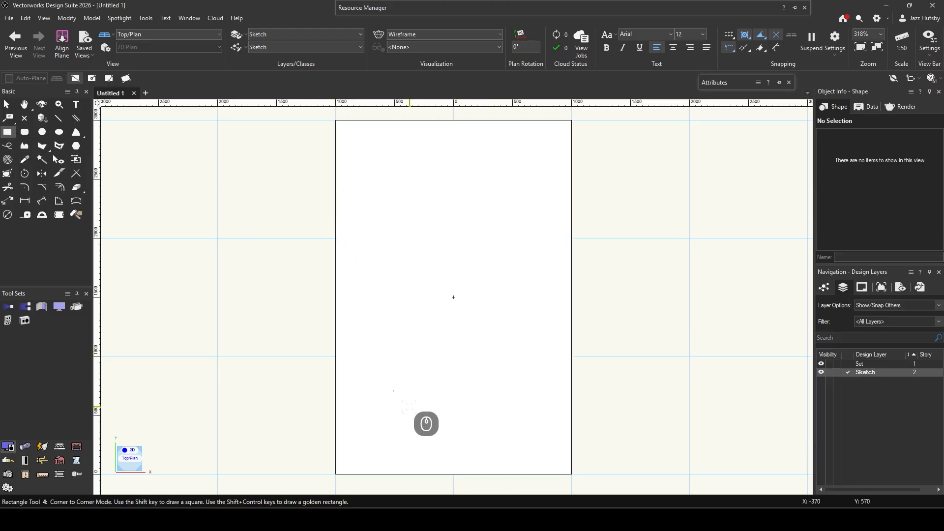
pyautogui.click(408, 413)
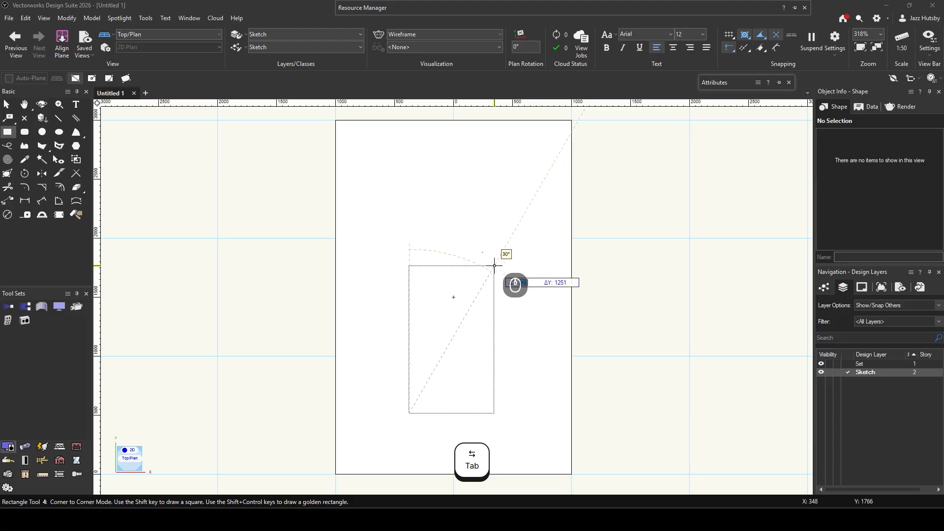
pyautogui.write('12')
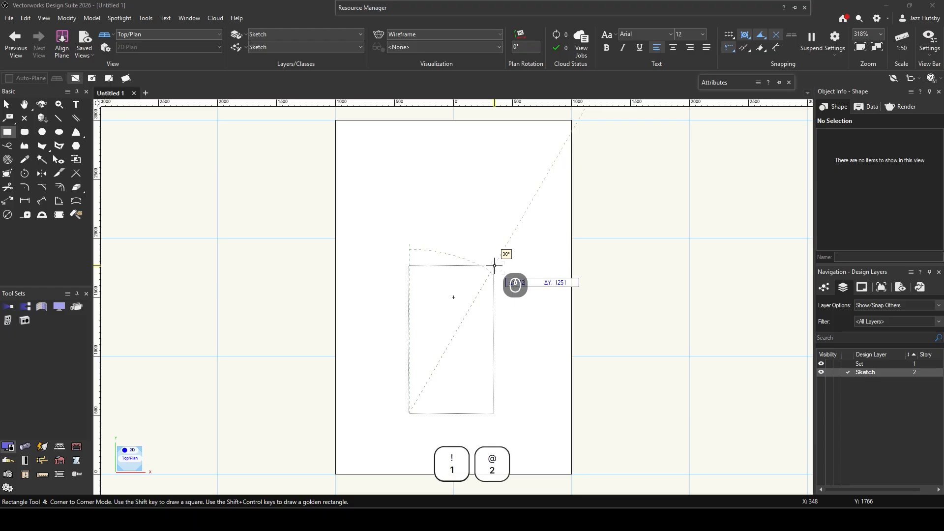
pyautogui.write('00')
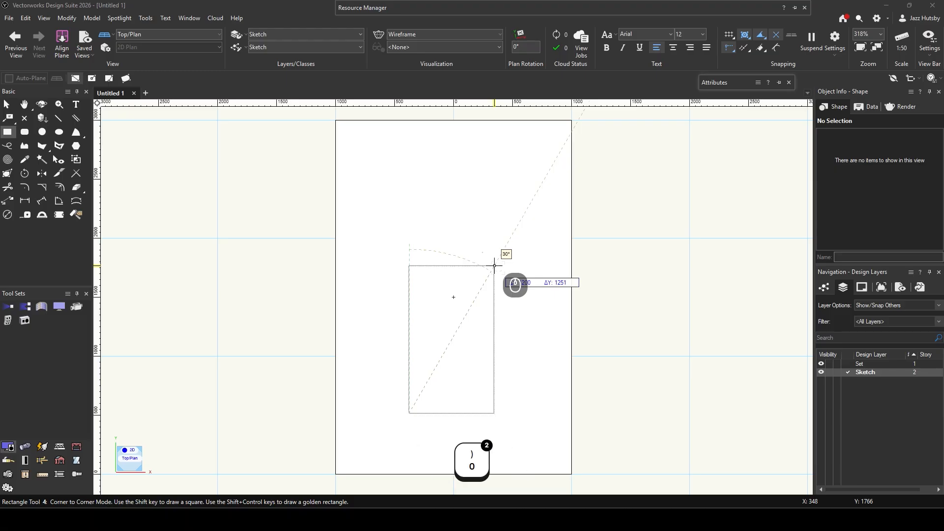
pyautogui.press('Return')
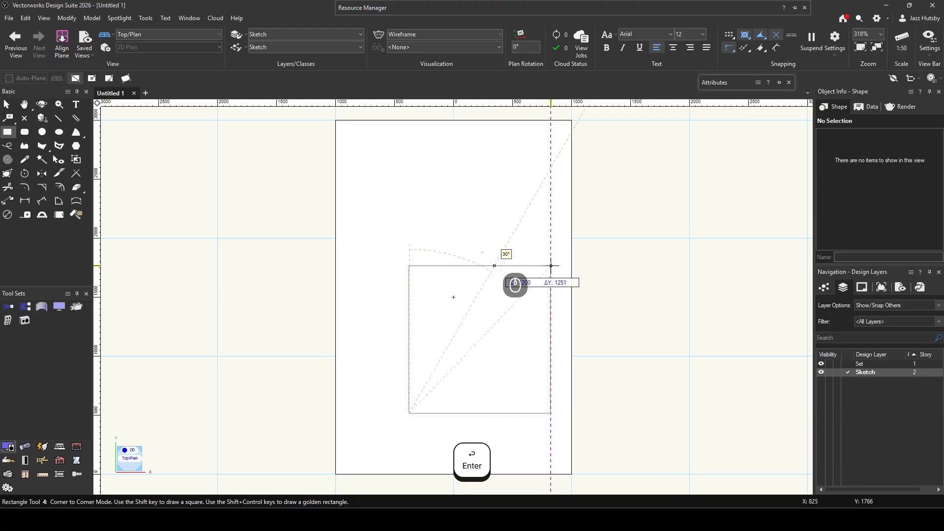
pyautogui.press('Tab')
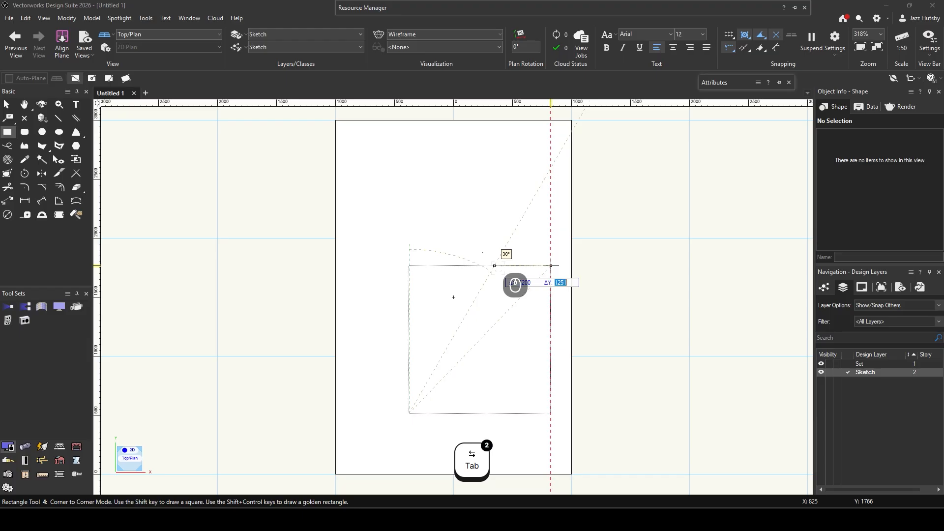
pyautogui.write('2m-600')
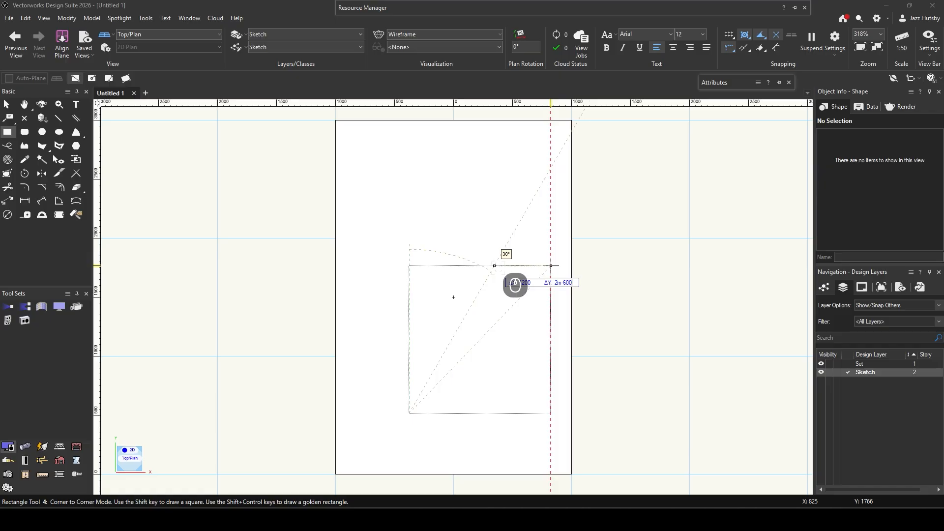
pyautogui.press('Return')
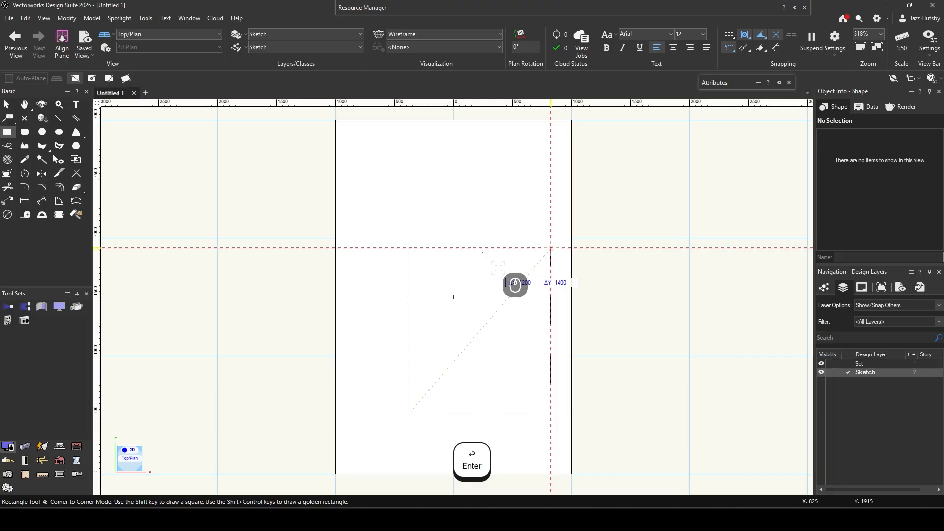
pyautogui.press('Return')
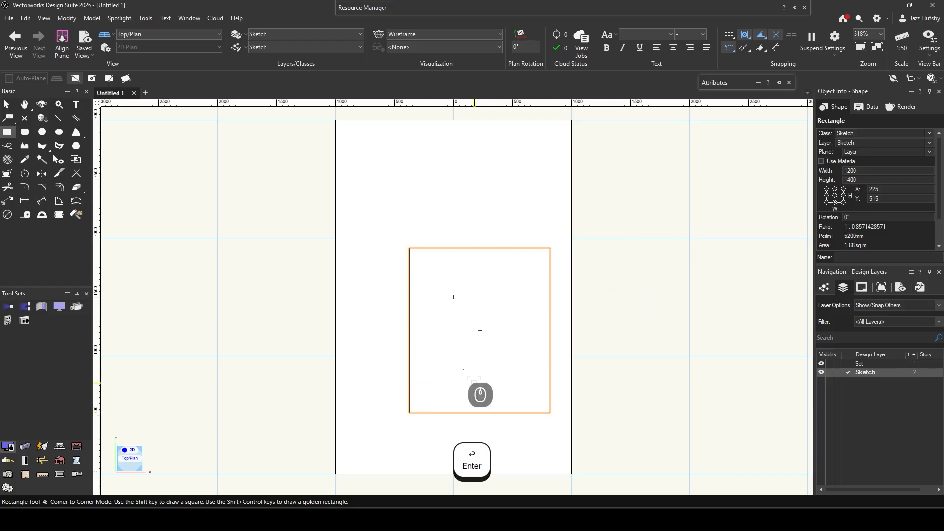
pyautogui.press('x')
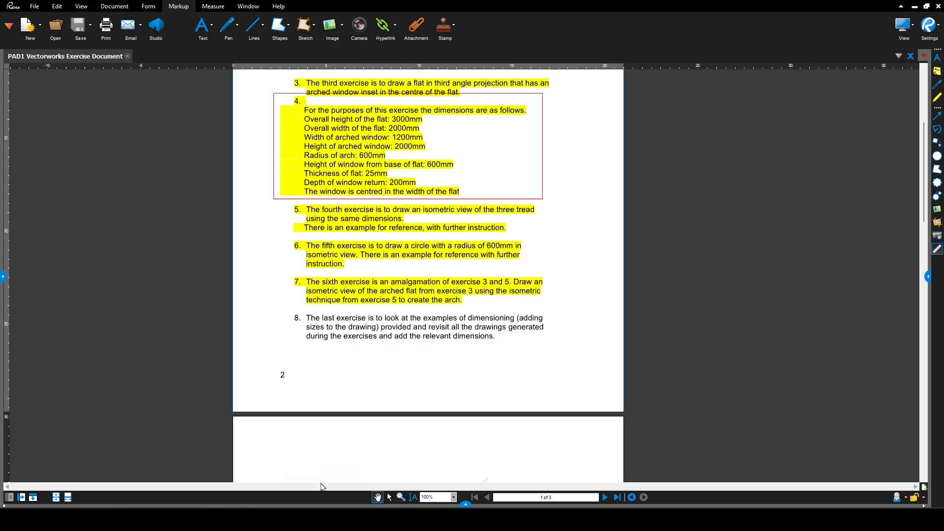
# Check the window's height from the base and its centring in Revu's exercise document and reference drawing
pyautogui.scroll(-10, 428, 335)
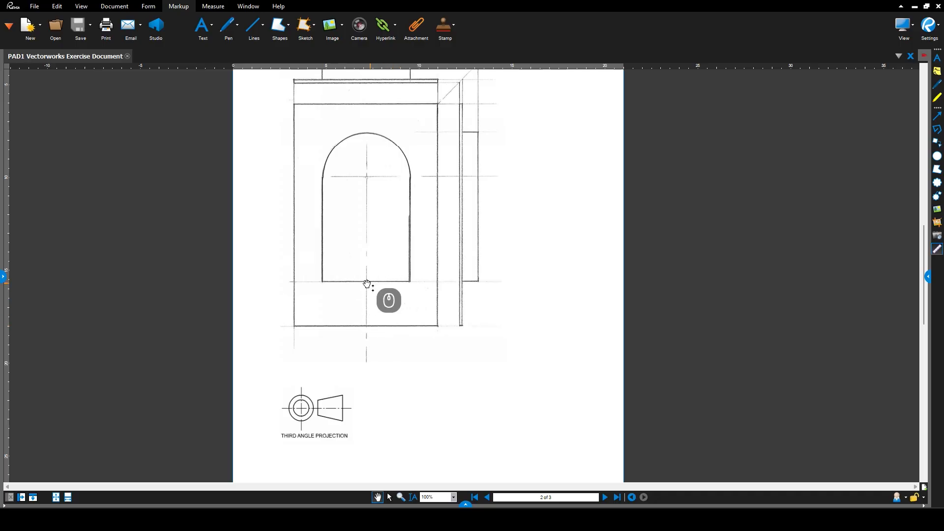
pyautogui.scroll(8, 379, 268)
pyautogui.scroll(2, 389, 268)
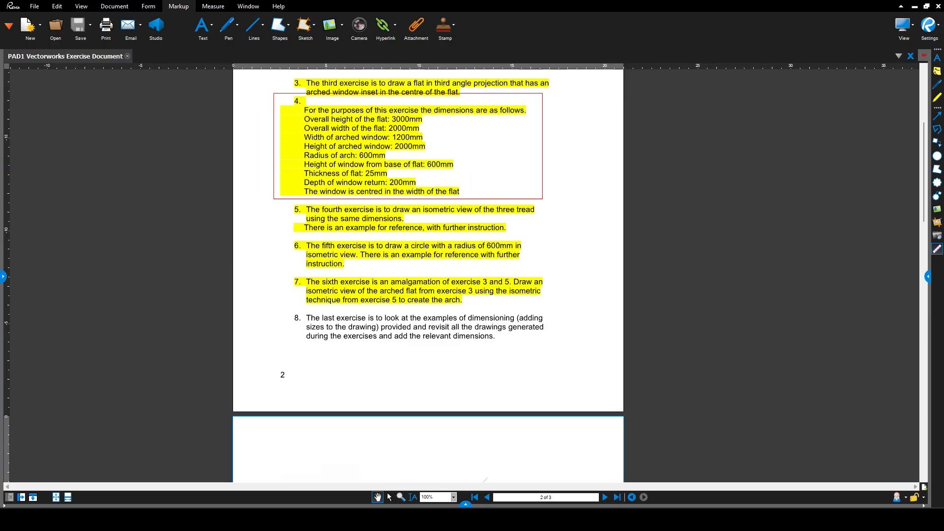
# Switch back to Vectorworks and set the window rectangle's bottom centre position to X 0 and Y 600
pyautogui.hotkey('alt', 'Tab')
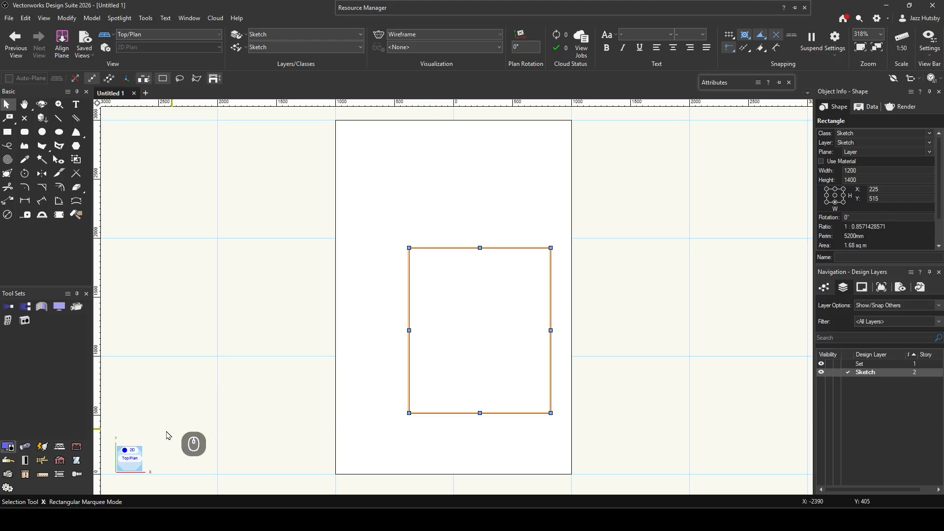
pyautogui.click(880, 189)
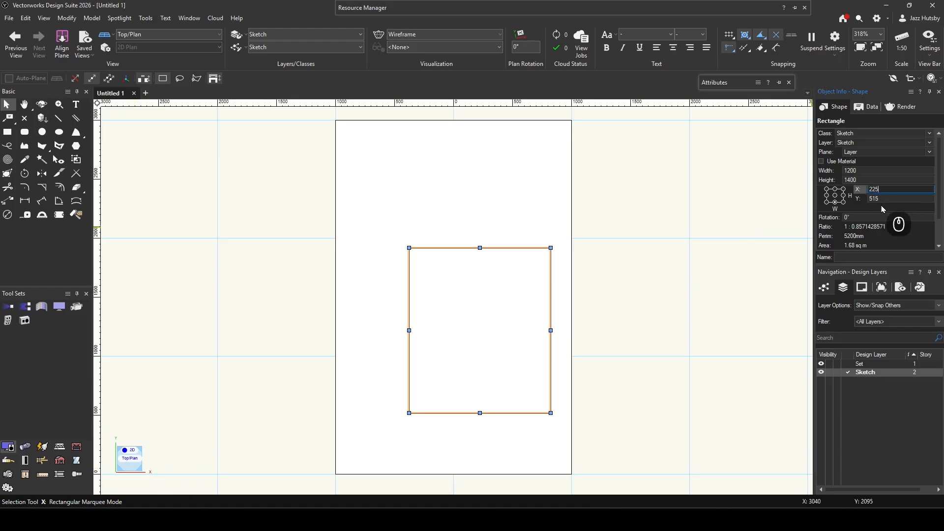
pyautogui.doubleClick(874, 190)
pyautogui.write('0')
pyautogui.press('Return')
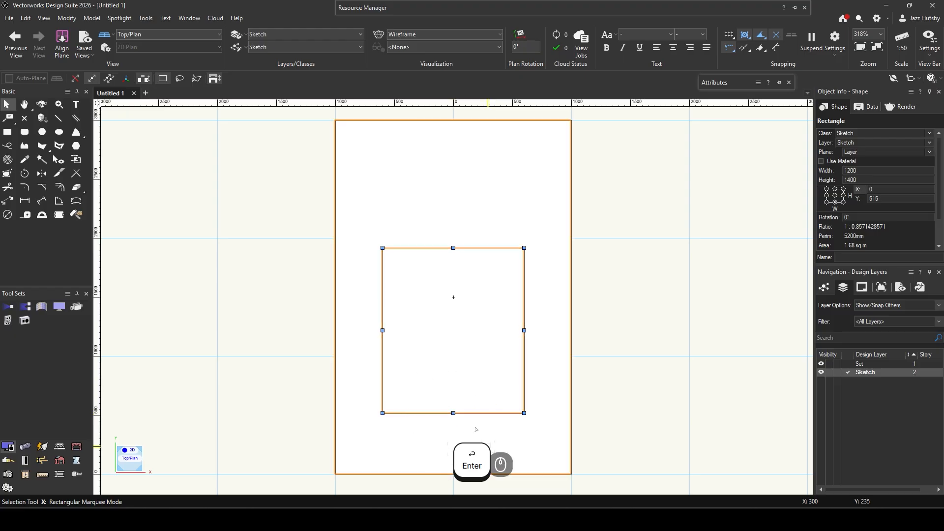
pyautogui.click(437, 361)
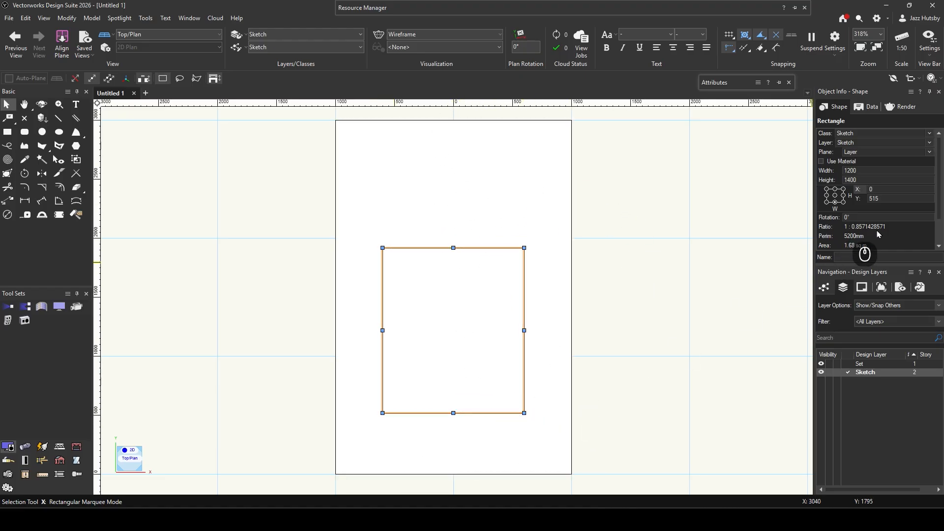
pyautogui.click(880, 200)
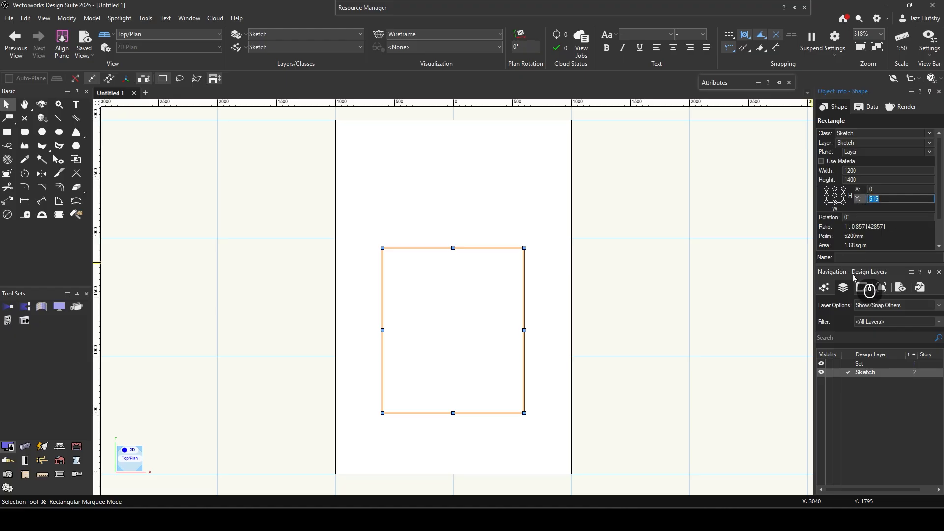
pyautogui.write('600')
pyautogui.press('Return')
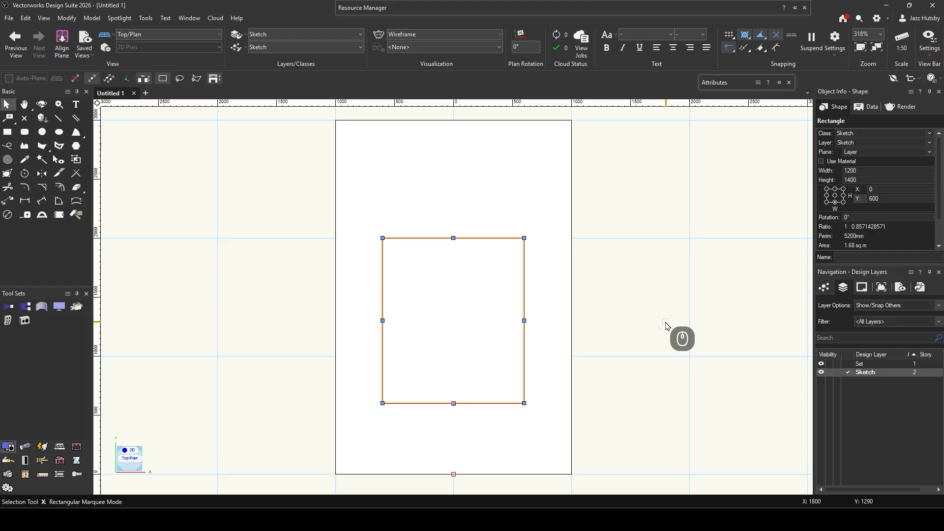
# Move the window rectangle out beside the flat and bring it back with its bottom centre snapped to the flat's bottom centre
pyautogui.middleClick(666, 325)
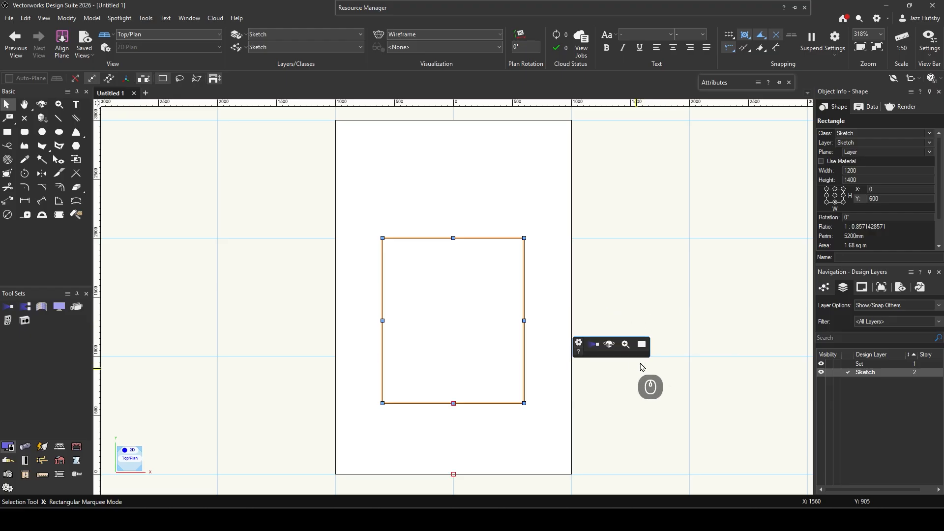
pyautogui.click(615, 327)
pyautogui.click(453, 403)
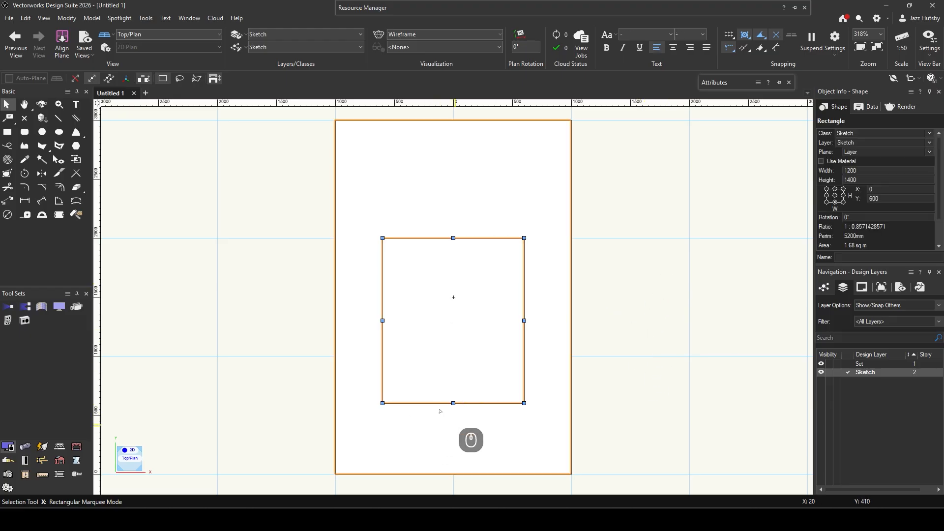
pyautogui.moveTo(442, 389); pyautogui.dragTo(699, 315)
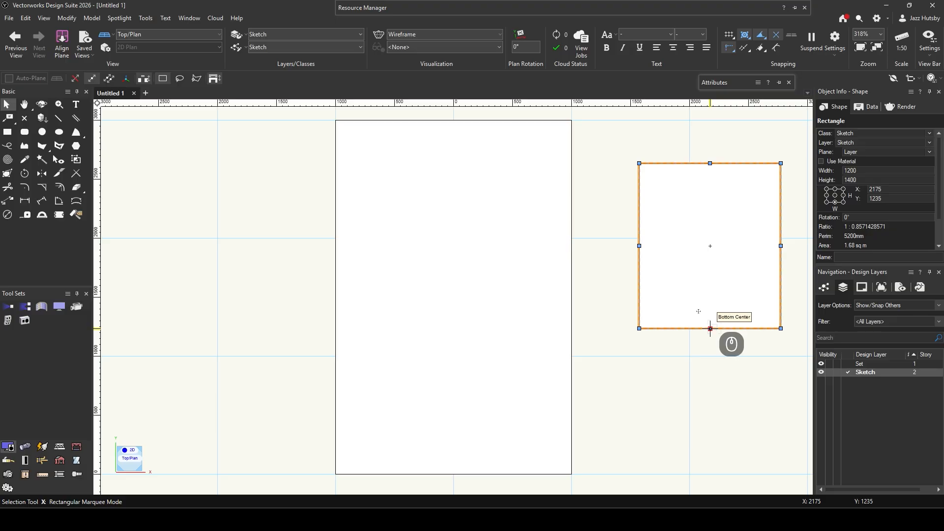
pyautogui.moveTo(710, 329); pyautogui.dragTo(454, 475)
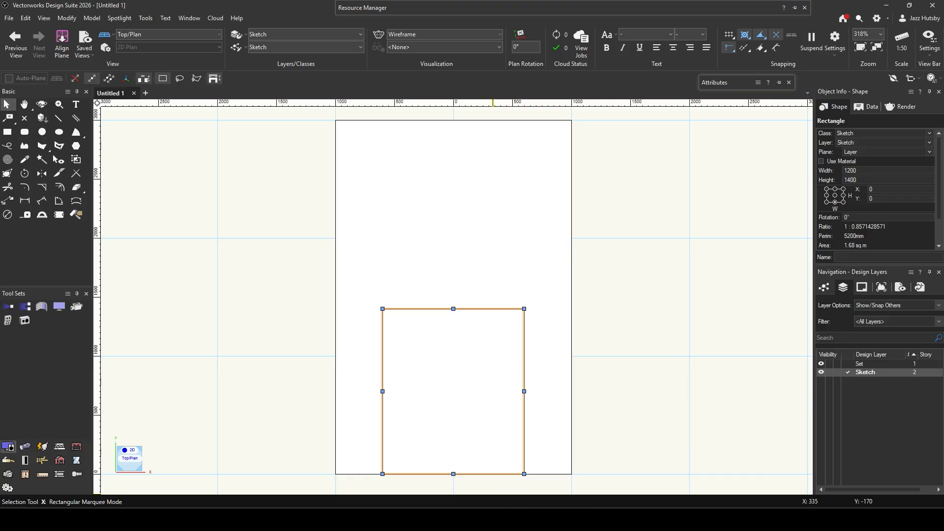
pyautogui.click(453, 475)
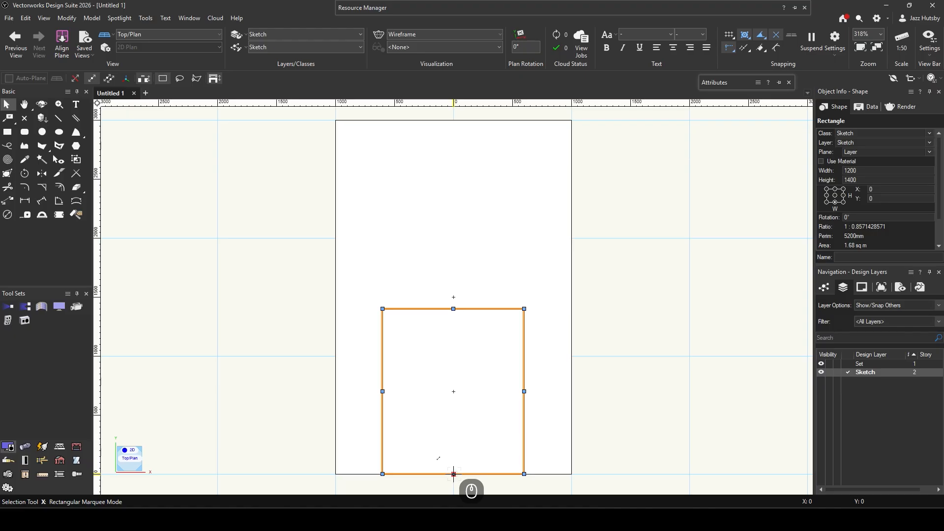
# Move the window rectangle 600 mm vertically up from the flat's base along the centre line, and clear the selection
pyautogui.middleClick(453, 475)
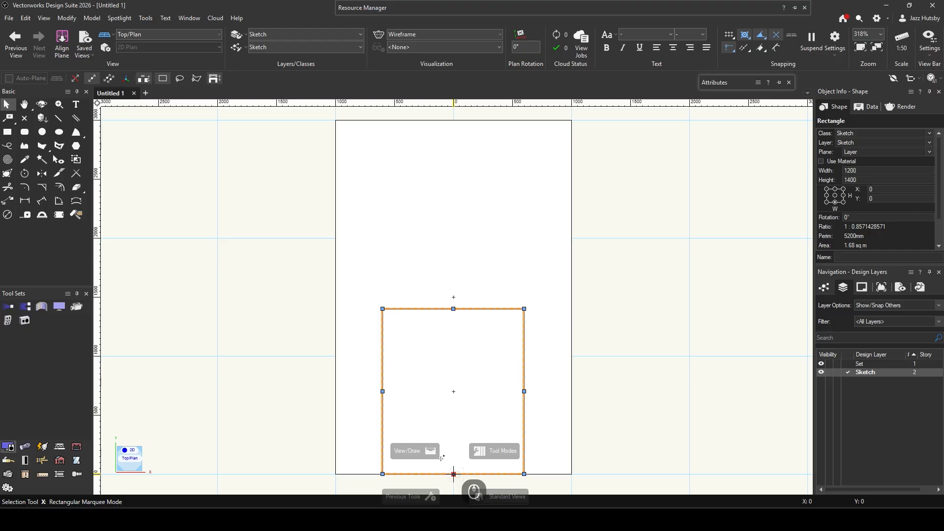
pyautogui.moveTo(453, 474); pyautogui.dragTo(453, 439)
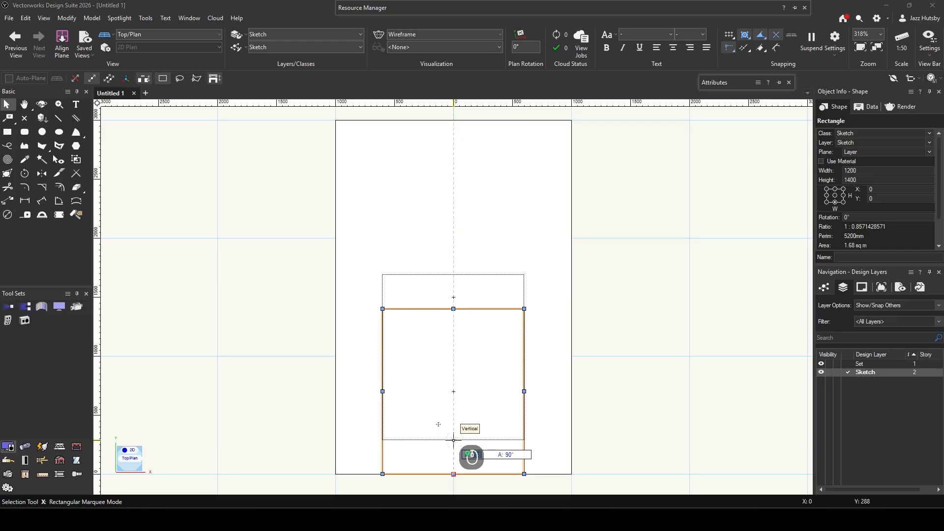
pyautogui.moveTo(453, 439); pyautogui.dragTo(453, 439)
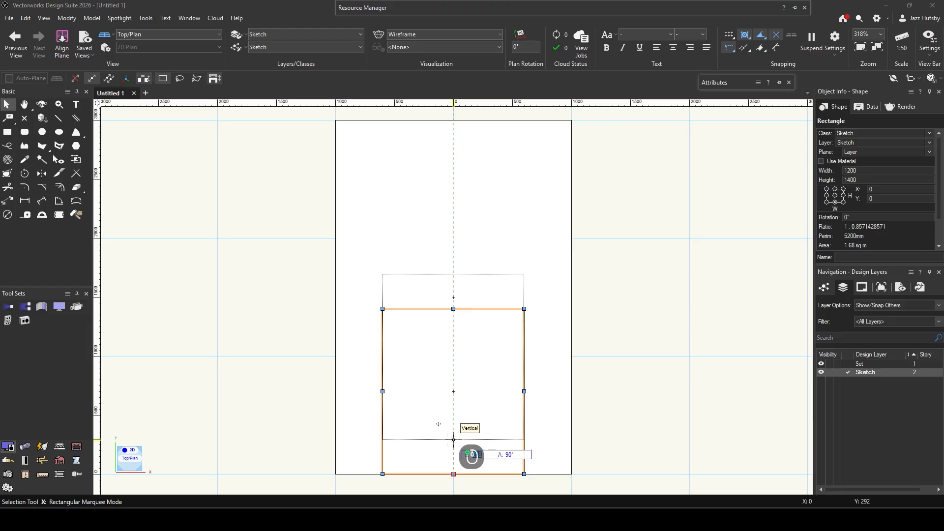
pyautogui.moveTo(453, 439); pyautogui.dragTo(453, 441)
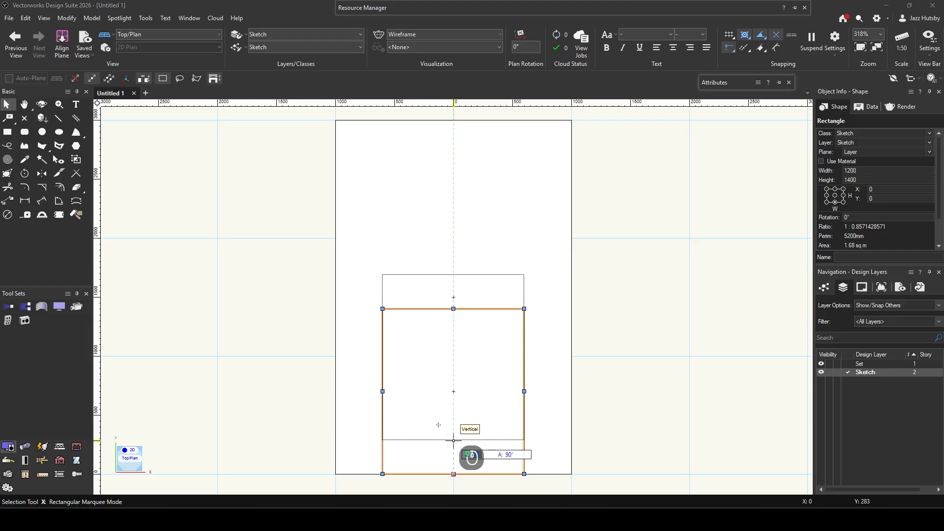
pyautogui.moveTo(453, 440); pyautogui.dragTo(453, 403)
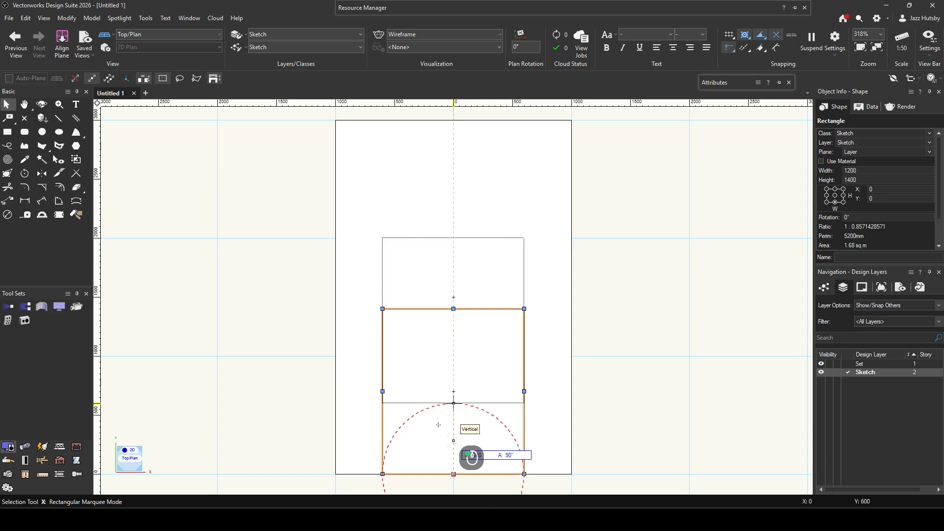
pyautogui.moveTo(438, 424); pyautogui.dragTo(440, 418)
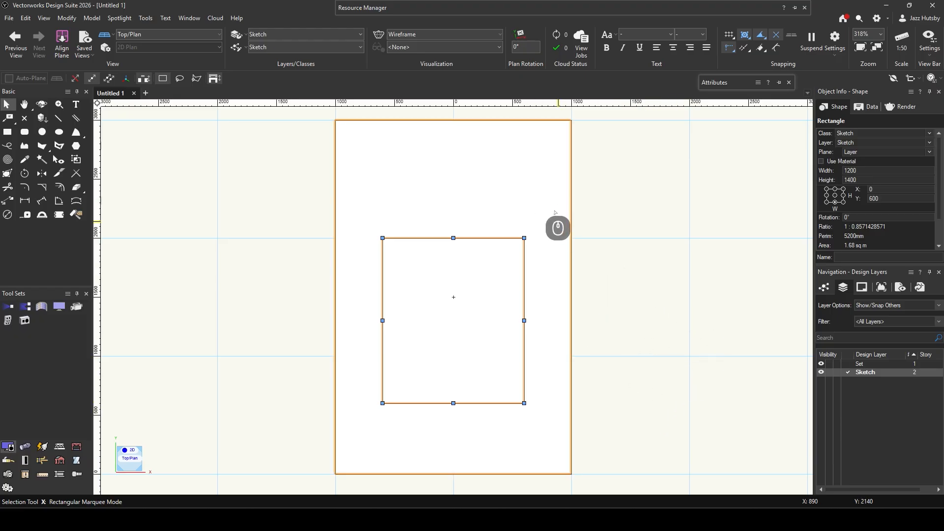
pyautogui.click(632, 317)
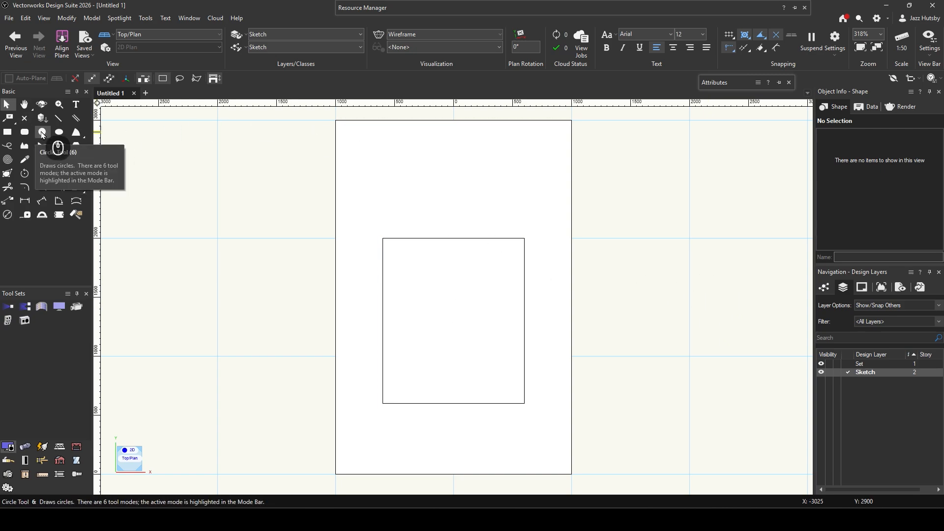
# Draw a circle of 600 mm radius from the midpoint of the window rectangle's top edge to its top right corner
pyautogui.click(43, 135)
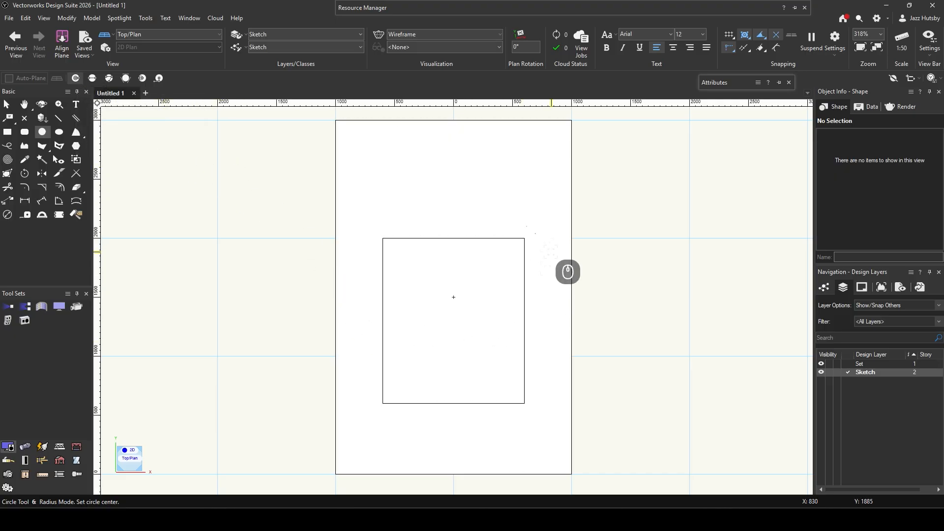
pyautogui.click(453, 238)
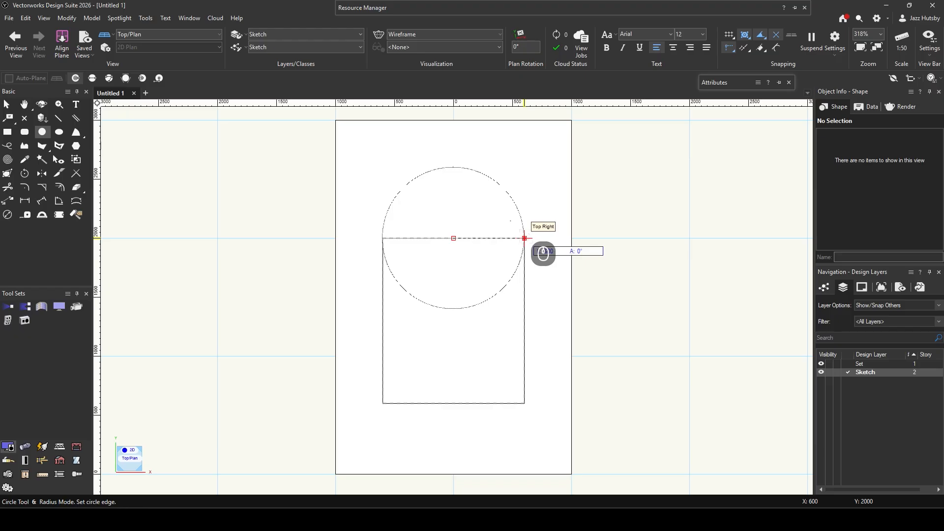
pyautogui.click(542, 254)
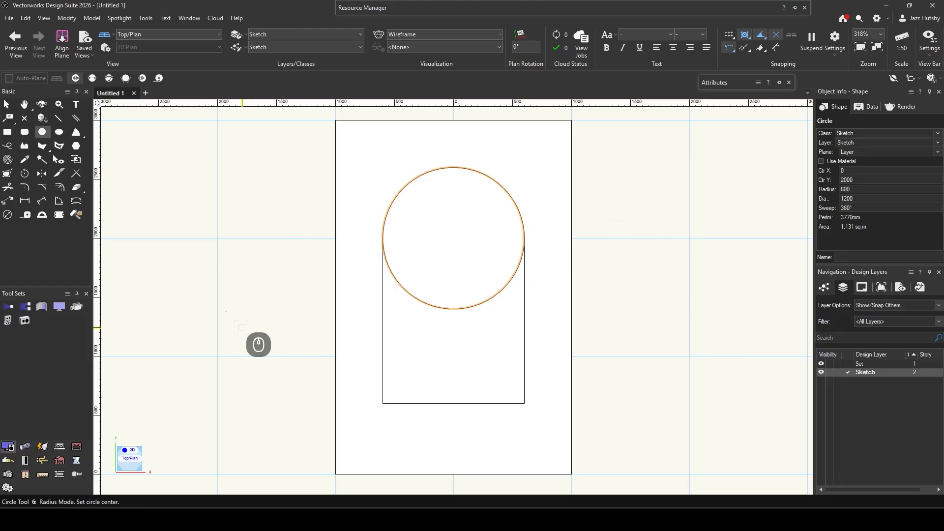
pyautogui.press('x')
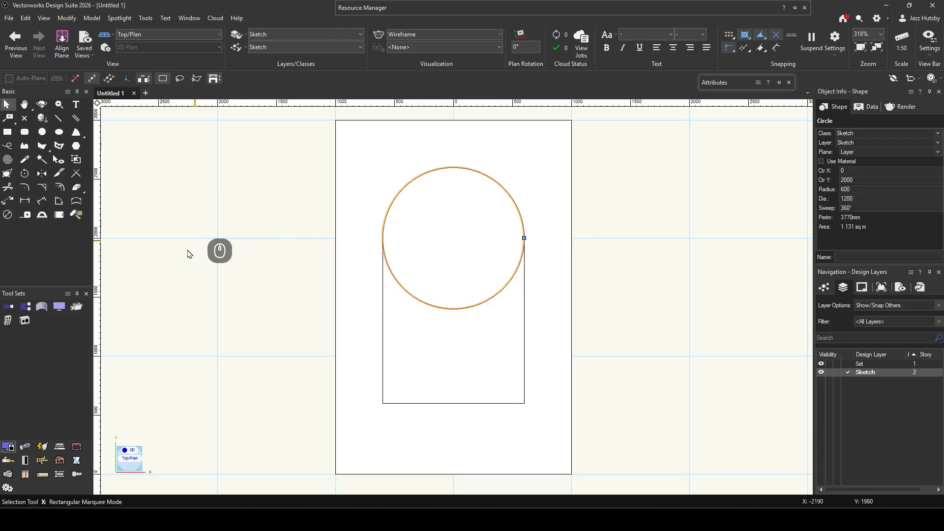
pyautogui.click(228, 308)
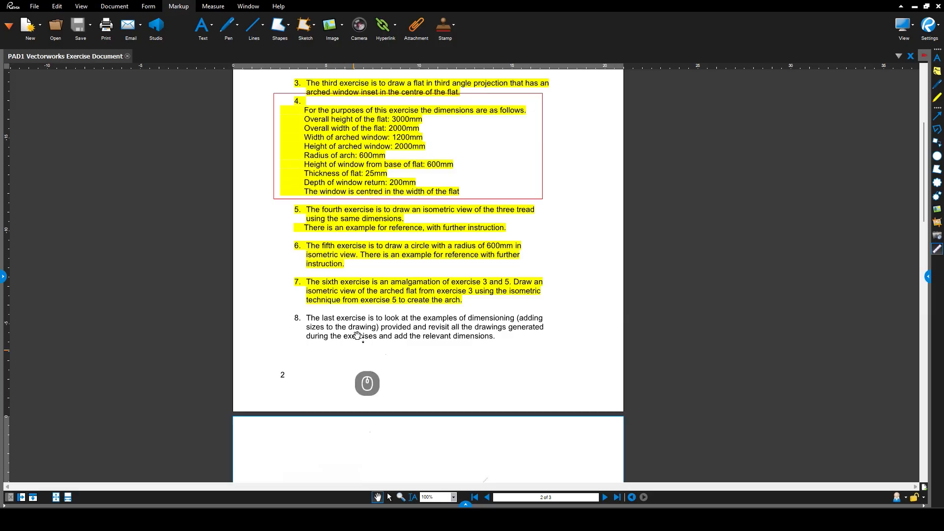
# Check the arch in Revu's third angle drawing, and in Vectorworks combine the window rectangle and circle with Add Surface
pyautogui.scroll(-10, 438, 344)
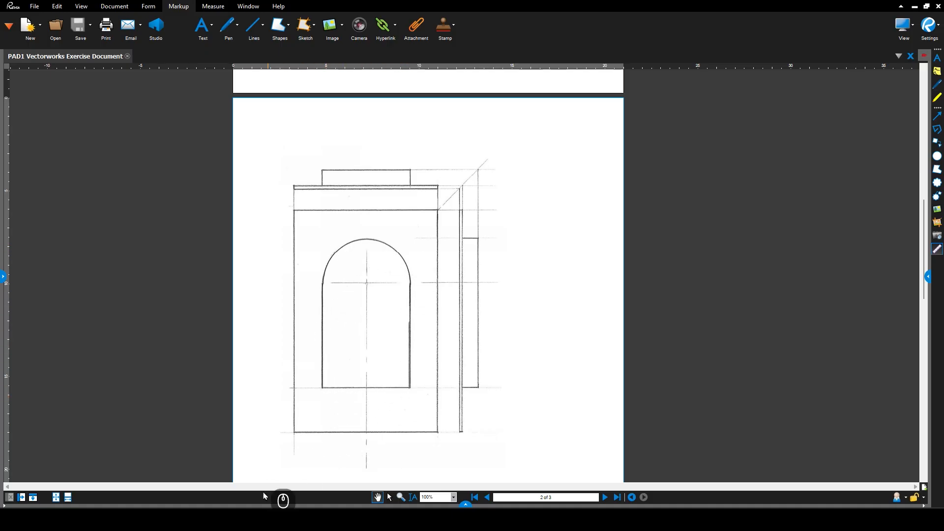
pyautogui.click(408, 517)
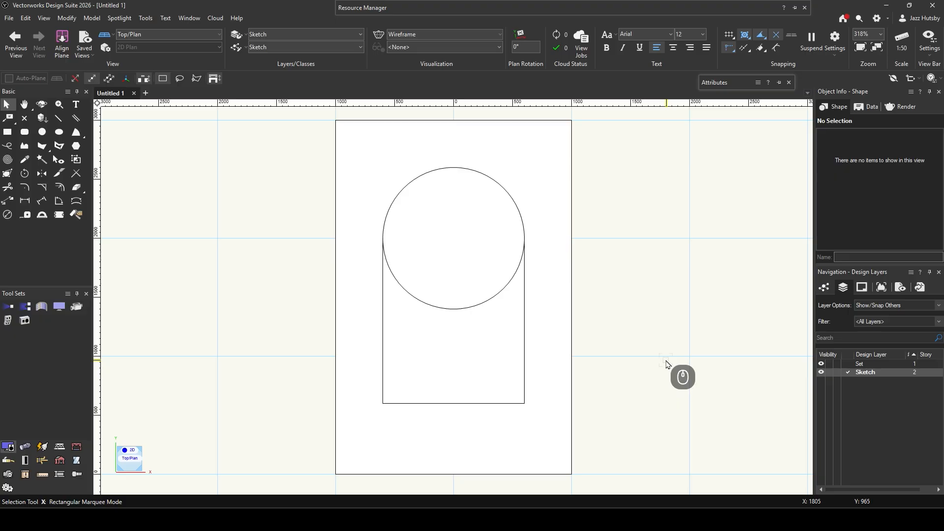
pyautogui.click(479, 349)
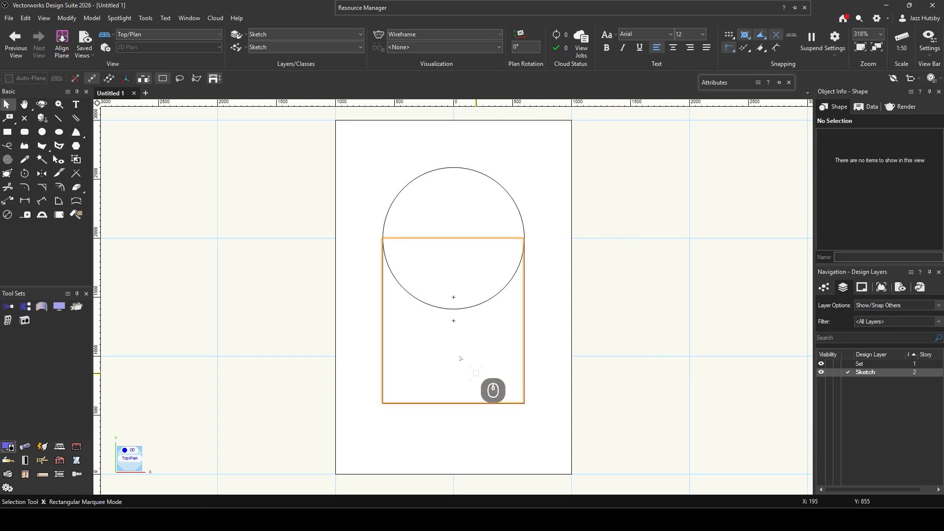
pyautogui.click(462, 357)
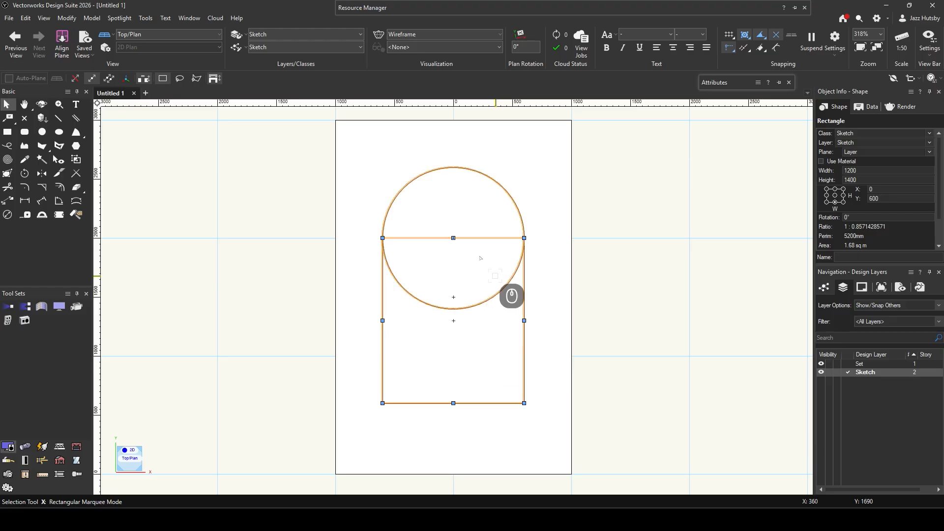
pyautogui.press('shift')
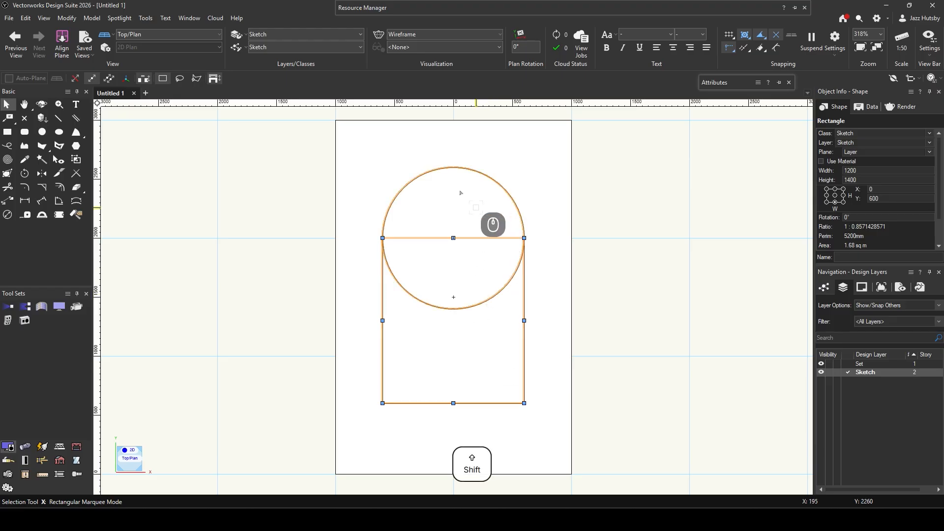
pyautogui.keyDown('shift'); pyautogui.click(461, 193); pyautogui.keyUp('shift')
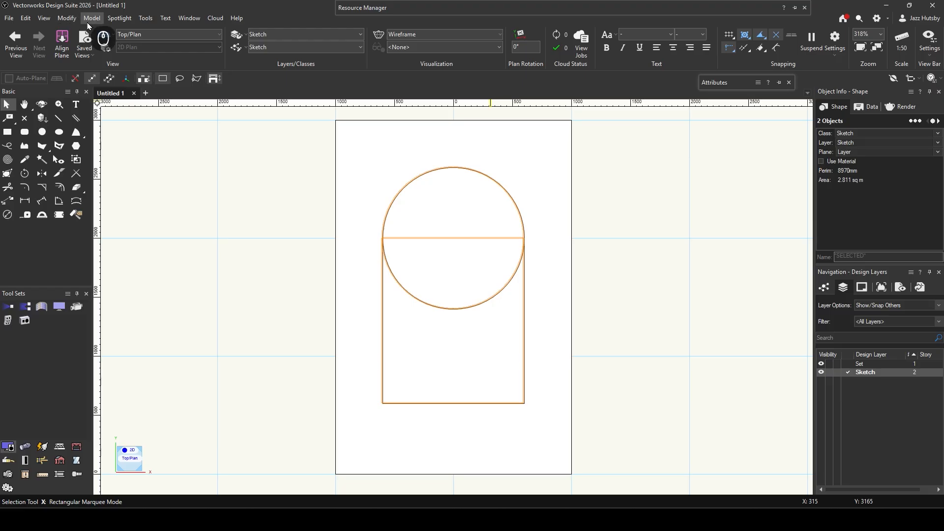
pyautogui.click(67, 18)
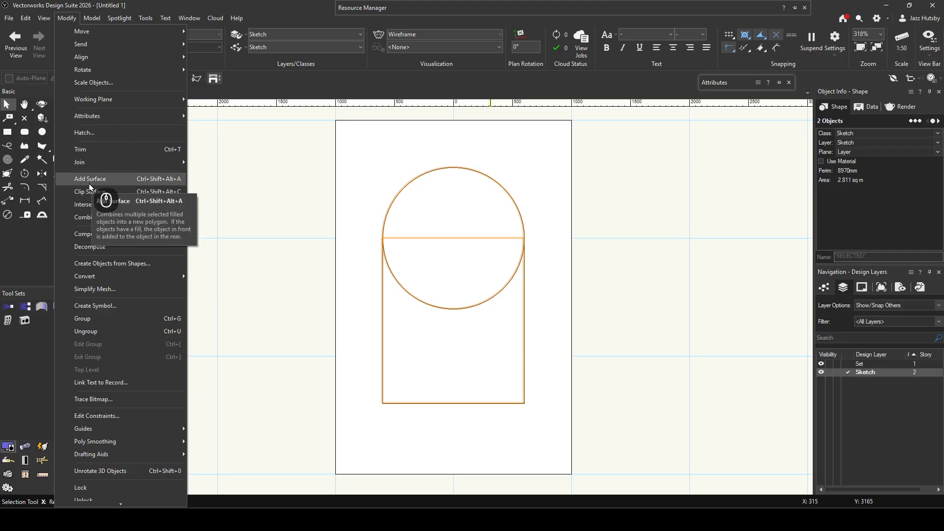
pyautogui.click(114, 179)
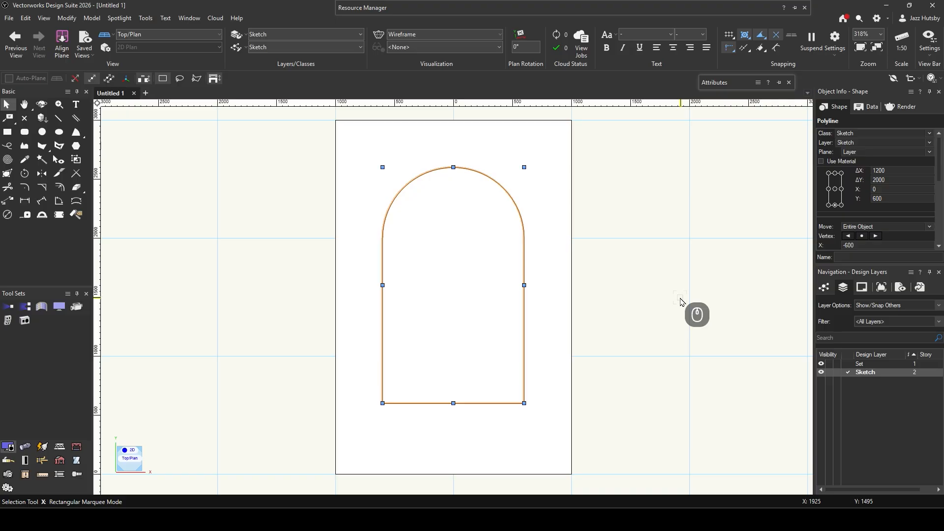
# Compare the arched window with the reference drawing in Revu, return to Vectorworks and clear the selection
pyautogui.click(278, 520)
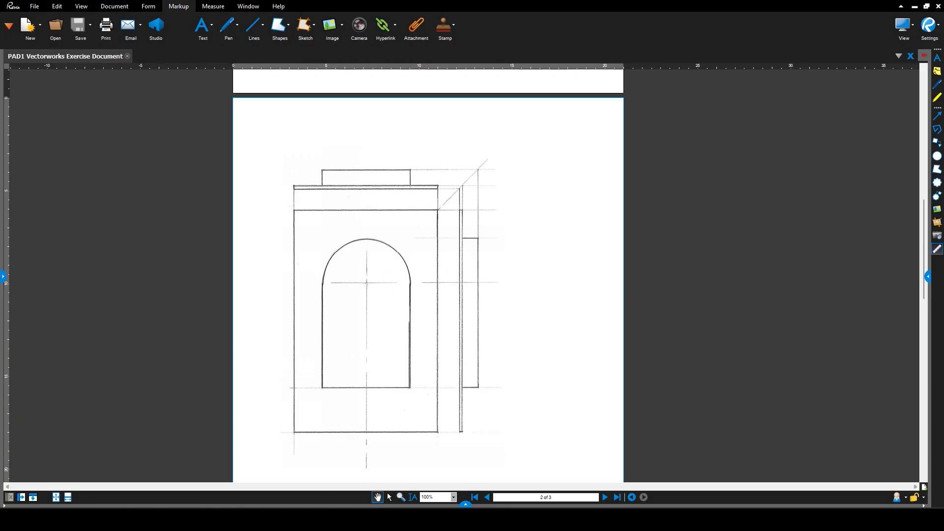
pyautogui.hotkey('alt', 'Tab')
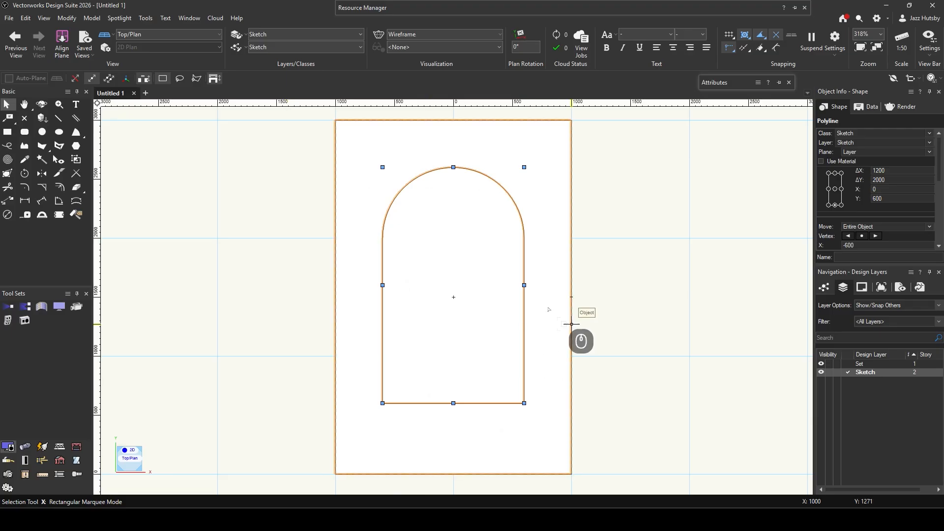
pyautogui.click(628, 325)
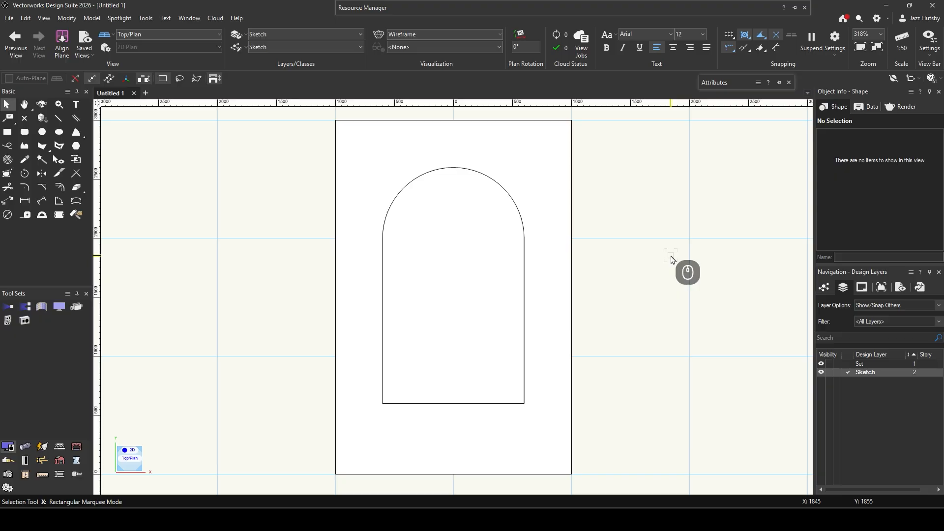
pyautogui.rightClick(673, 259)
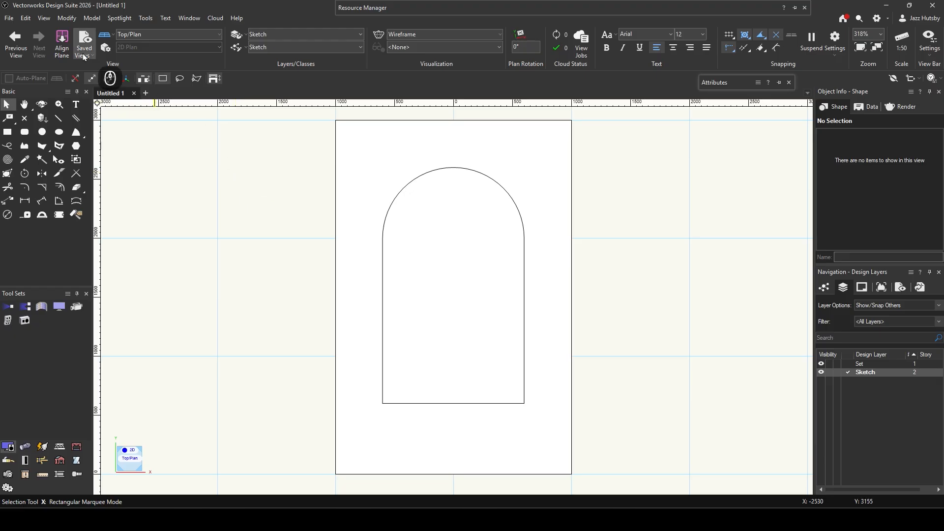
# Save the drawing to the Desktop folder as a Vectorworks file named PAD Arch Flat Exercise
pyautogui.click(9, 18)
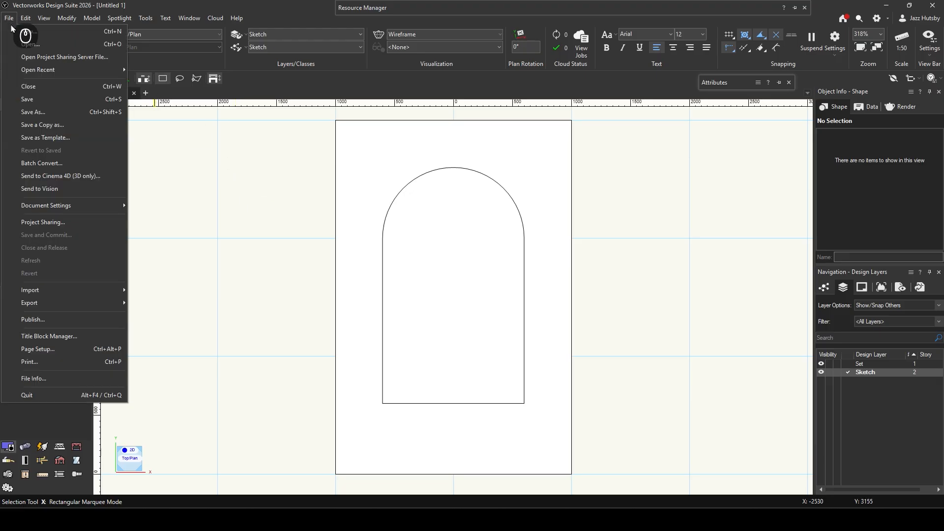
pyautogui.click(54, 114)
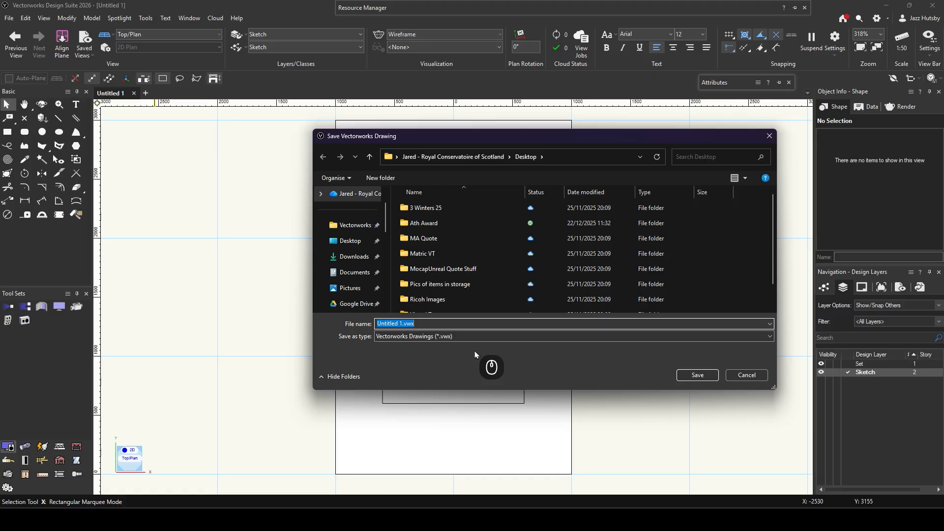
pyautogui.write('PAD ')
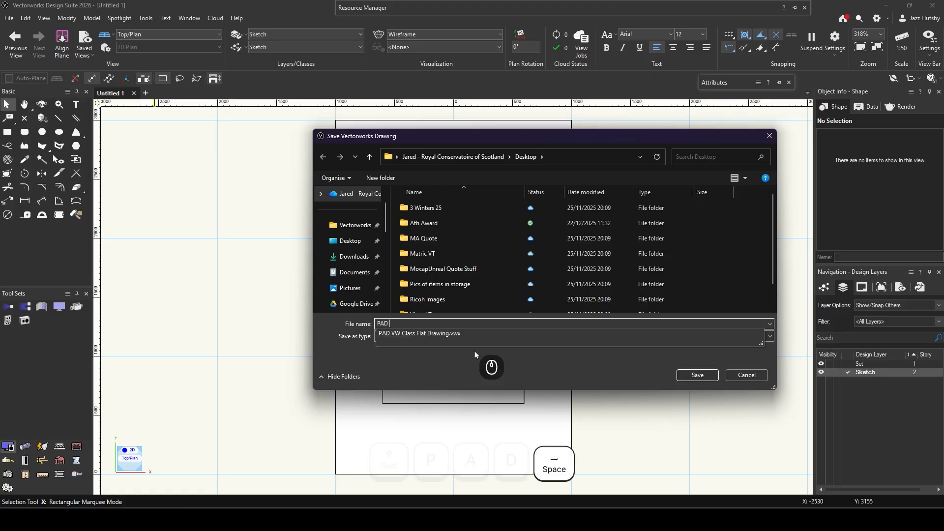
pyautogui.write('A')
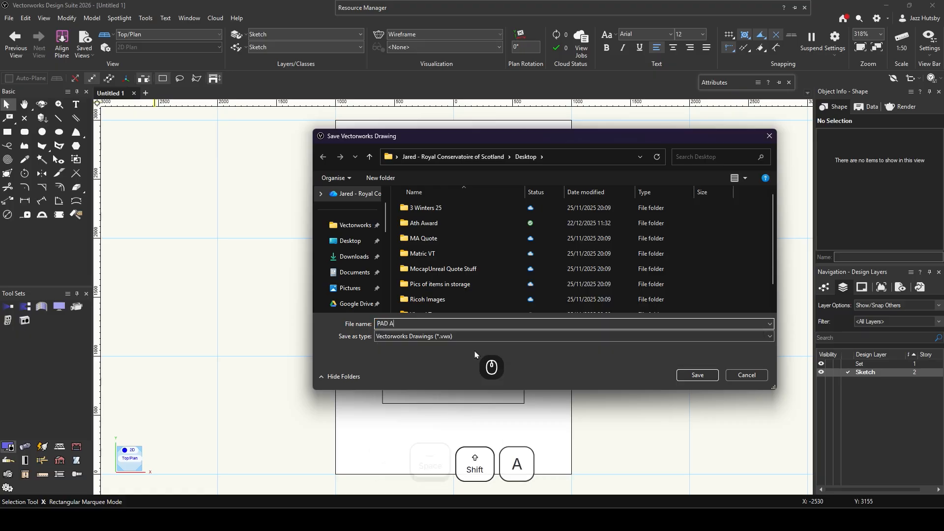
pyautogui.write('rch Flat ')
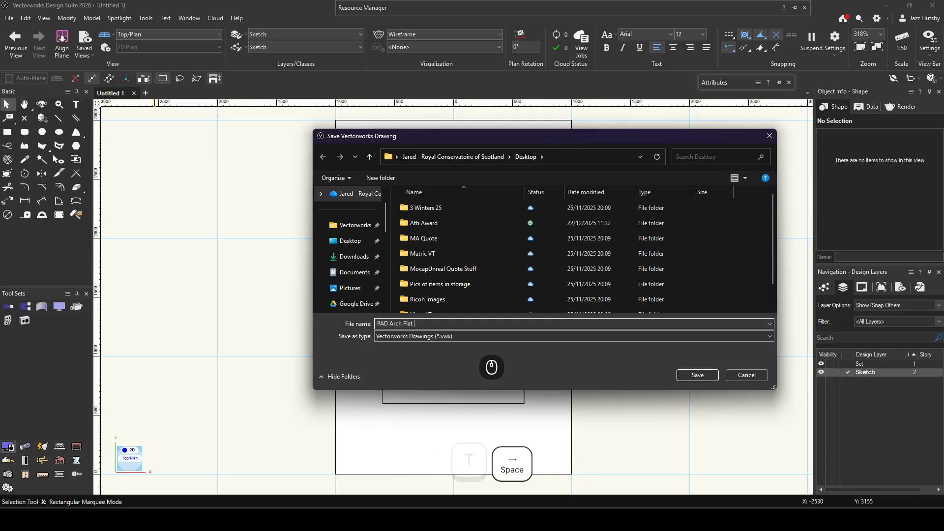
pyautogui.write('Exercise')
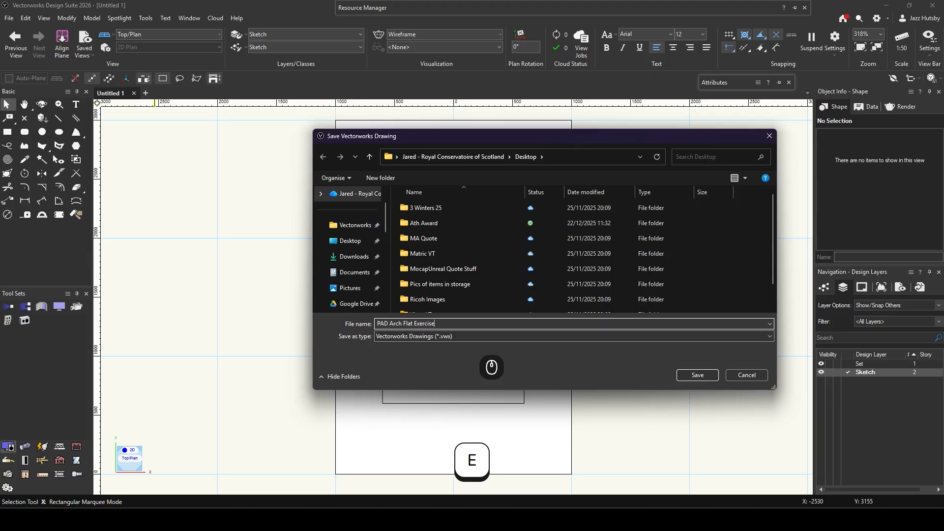
pyautogui.click(697, 375)
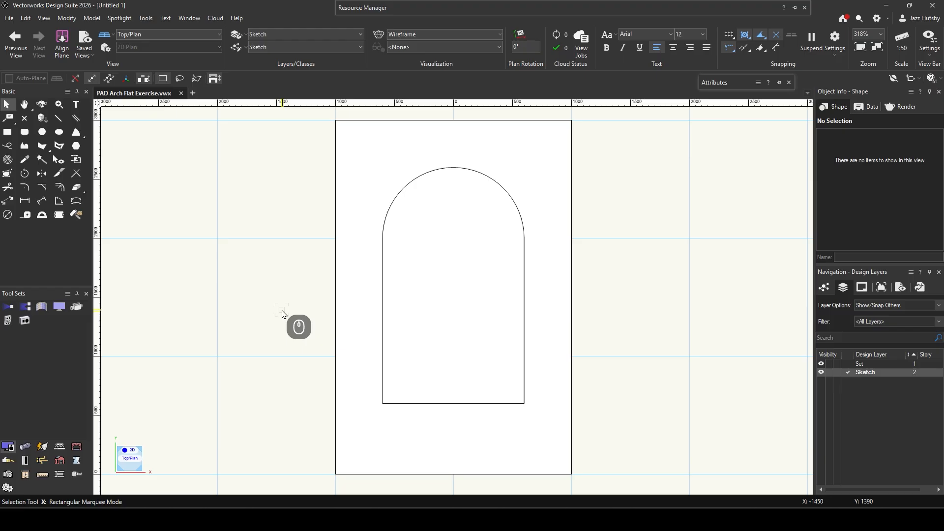
pyautogui.middleClick(283, 314)
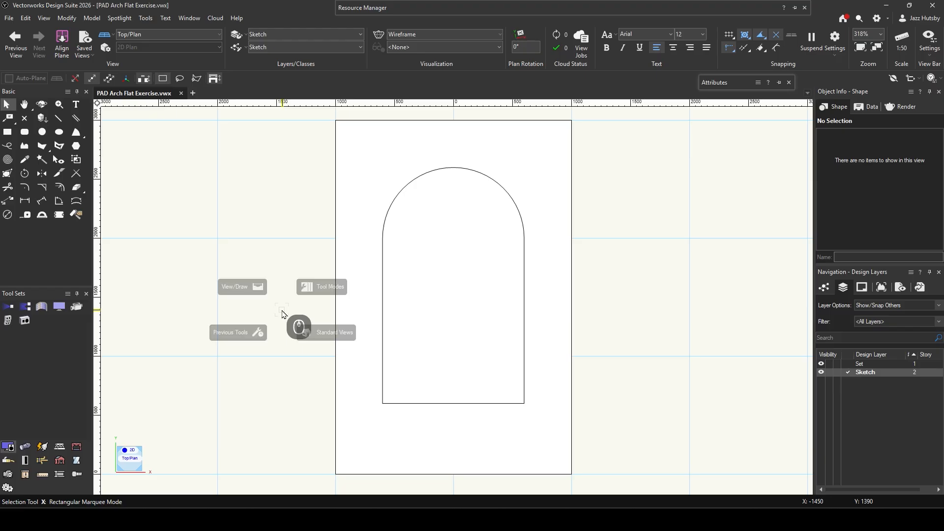